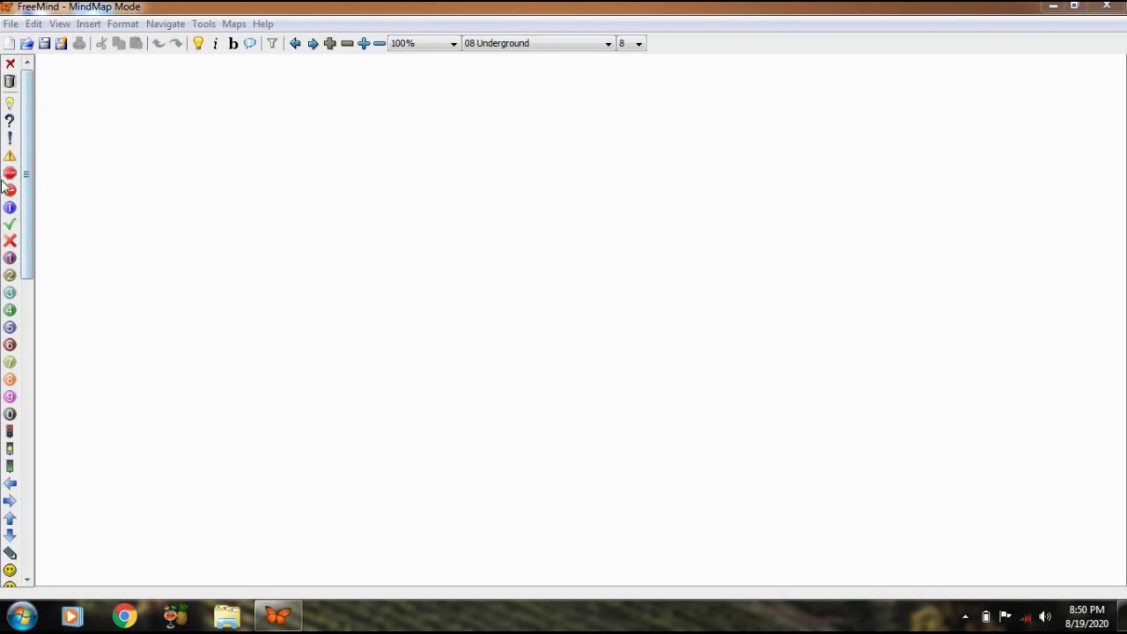
Create a new mind map and rename its central node PARTS OF SPEECH.
{"action": "left_click", "coordinate": [11, 45]}
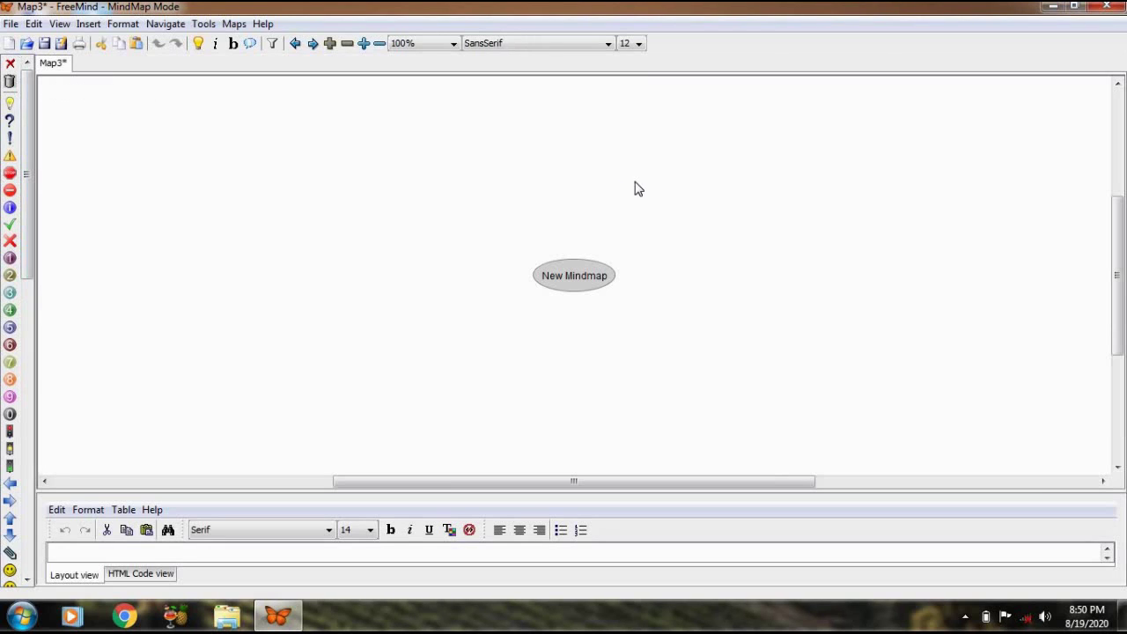
{"action": "double_click", "coordinate": [576, 278]}
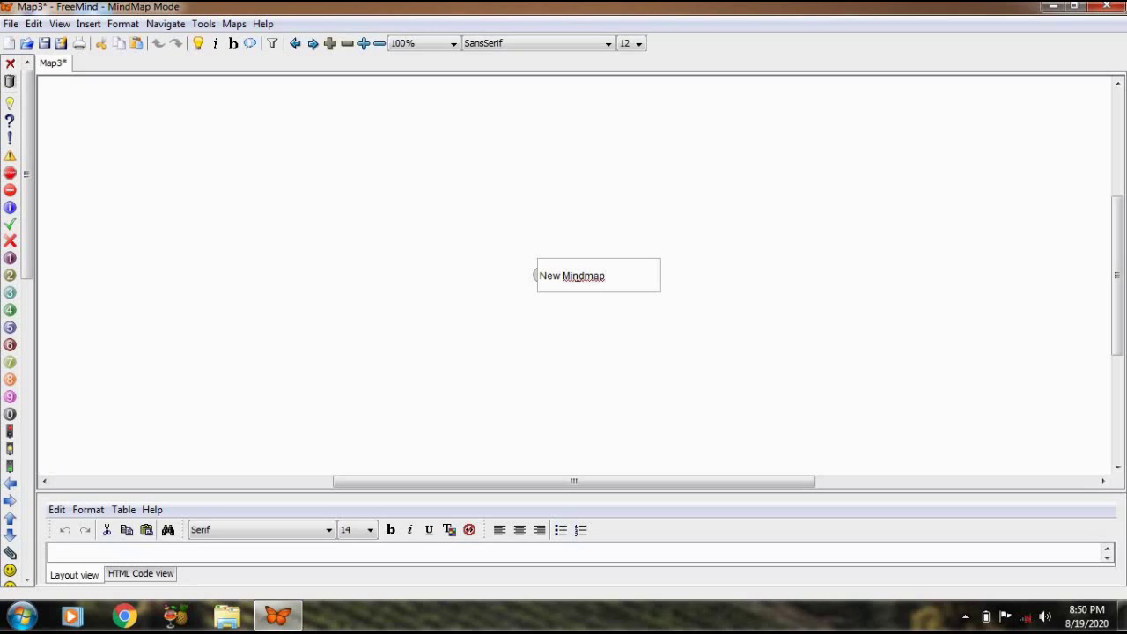
{"action": "key", "text": "BackSpace"}
{"action": "key", "text": "BackSpace"}
{"action": "key", "text": "BackSpace"}
{"action": "key", "text": "BackSpace"}
{"action": "key", "text": "BackSpace"}
{"action": "key", "text": "BackSpace"}
{"action": "key", "text": "BackSpace"}
{"action": "key", "text": "BackSpace"}
{"action": "key", "text": "BackSpace"}
{"action": "key", "text": "BackSpace"}
{"action": "key", "text": "BackSpace"}
{"action": "type", "text": "PARTS OF SPEE"}
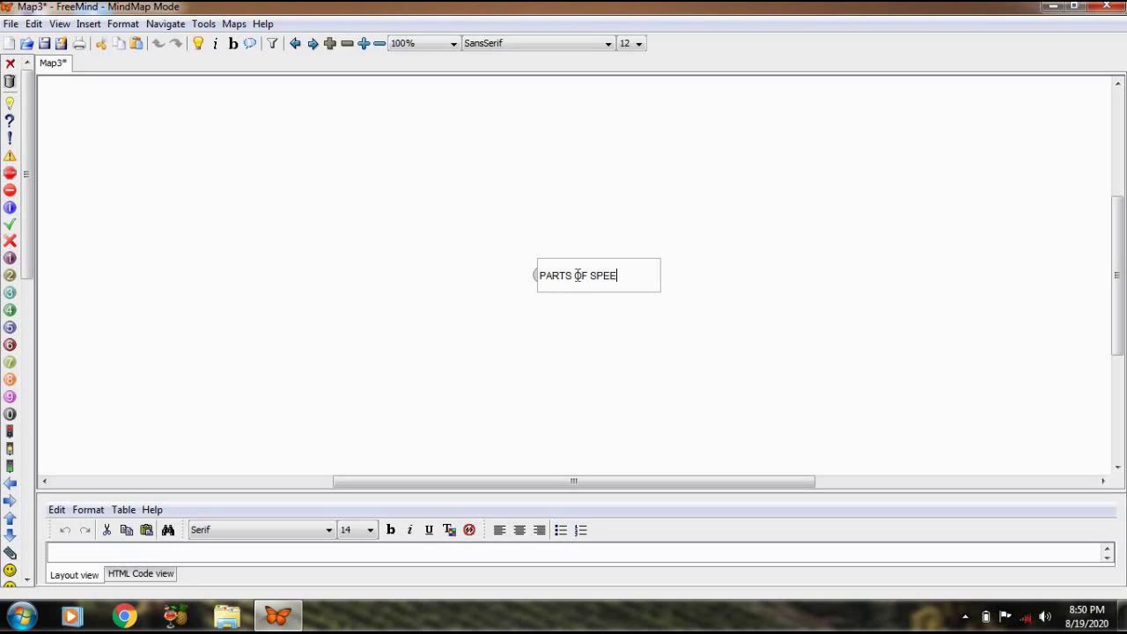
{"action": "type", "text": "CH"}
{"action": "key", "text": "Return"}
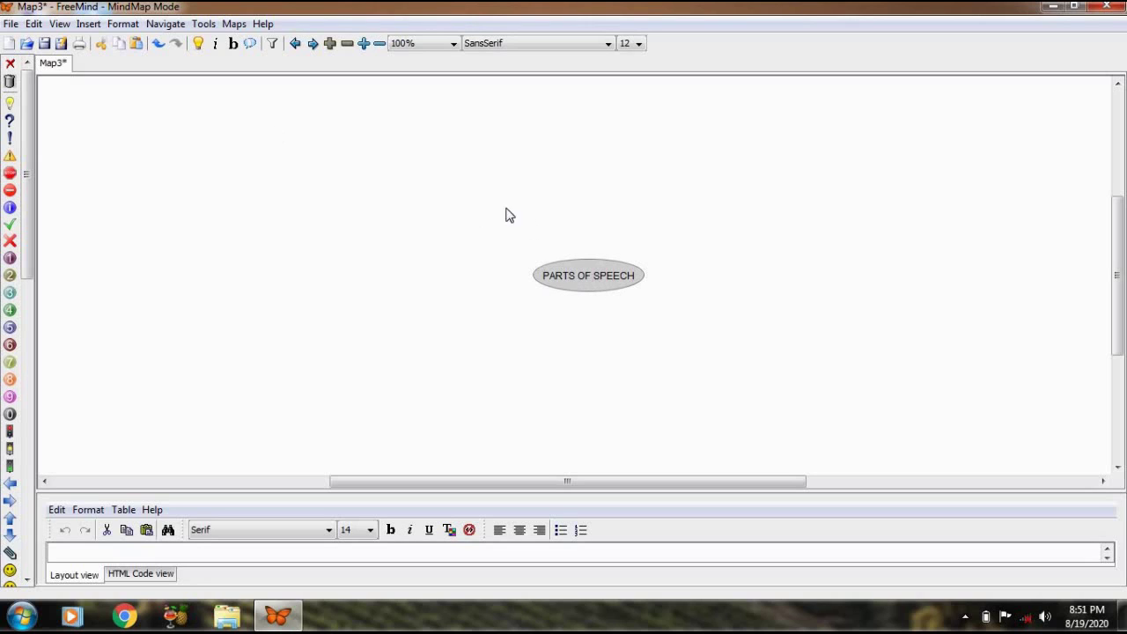
Add two child nodes named NOUNS and PRONOUNS to the central PARTS OF SPEECH node.
{"action": "left_click", "coordinate": [199, 49]}
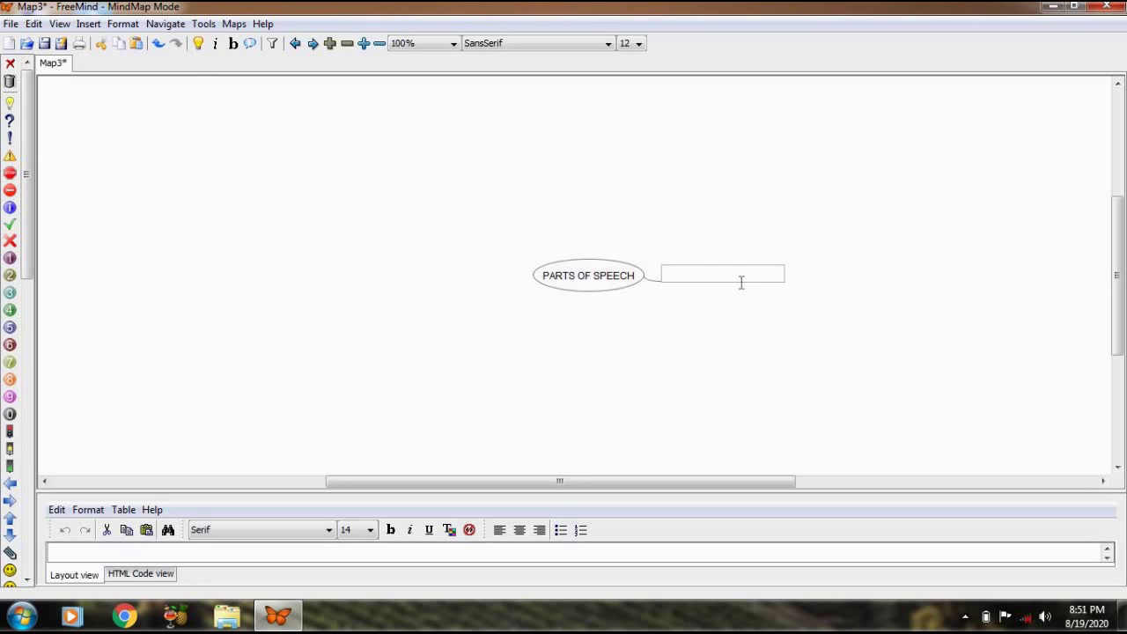
{"action": "type", "text": "NOUNS"}
{"action": "key", "text": "Return"}
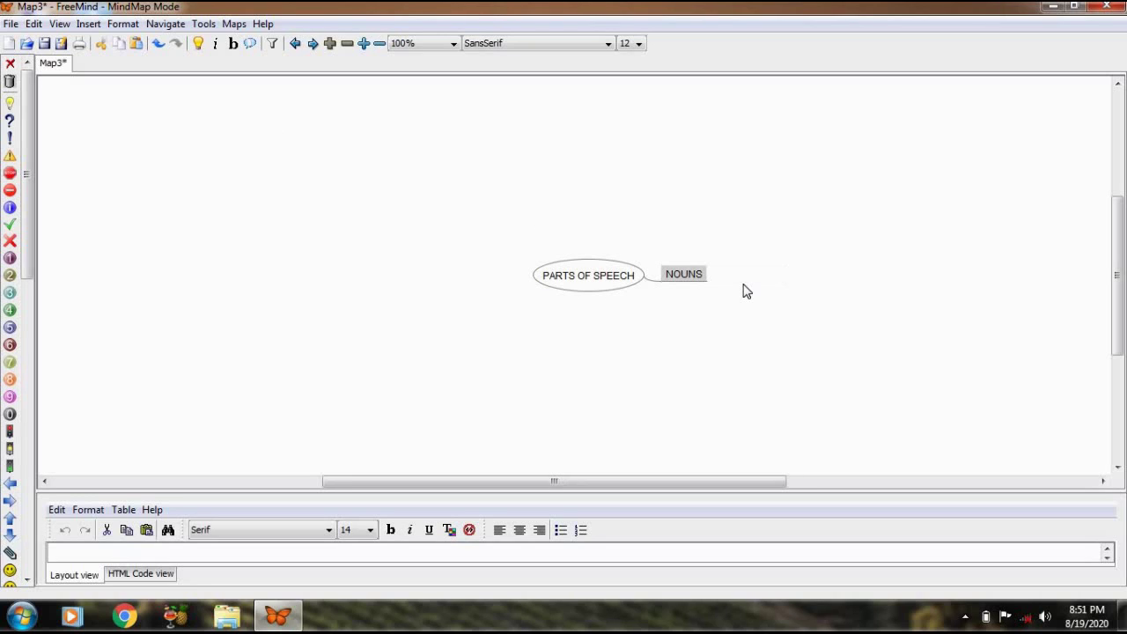
{"action": "left_click", "coordinate": [604, 280]}
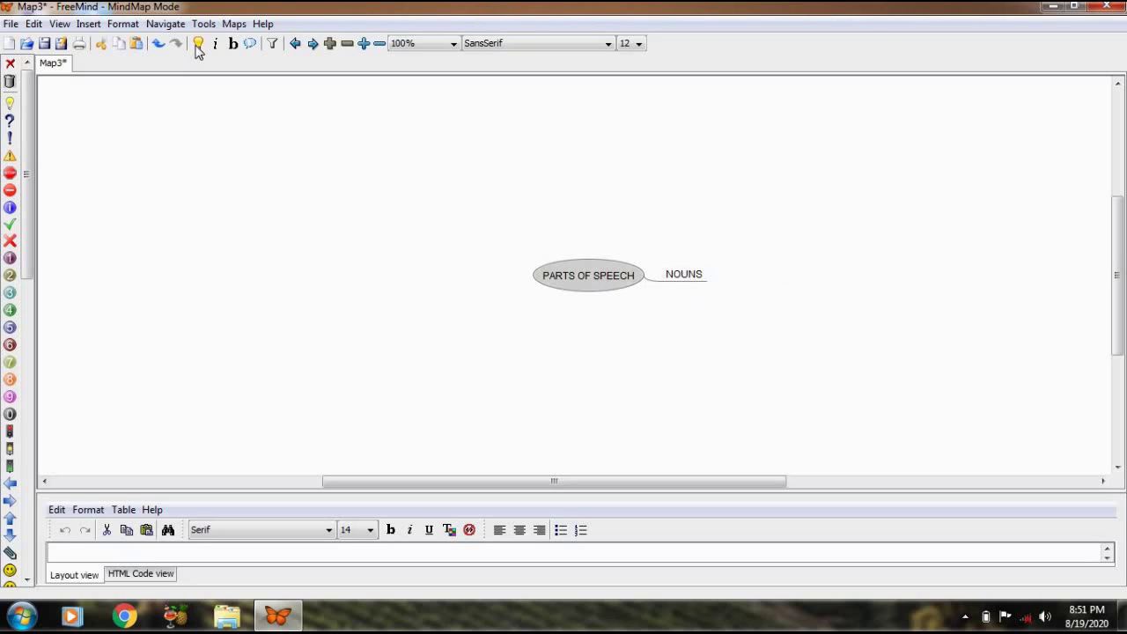
{"action": "key", "text": "Insert"}
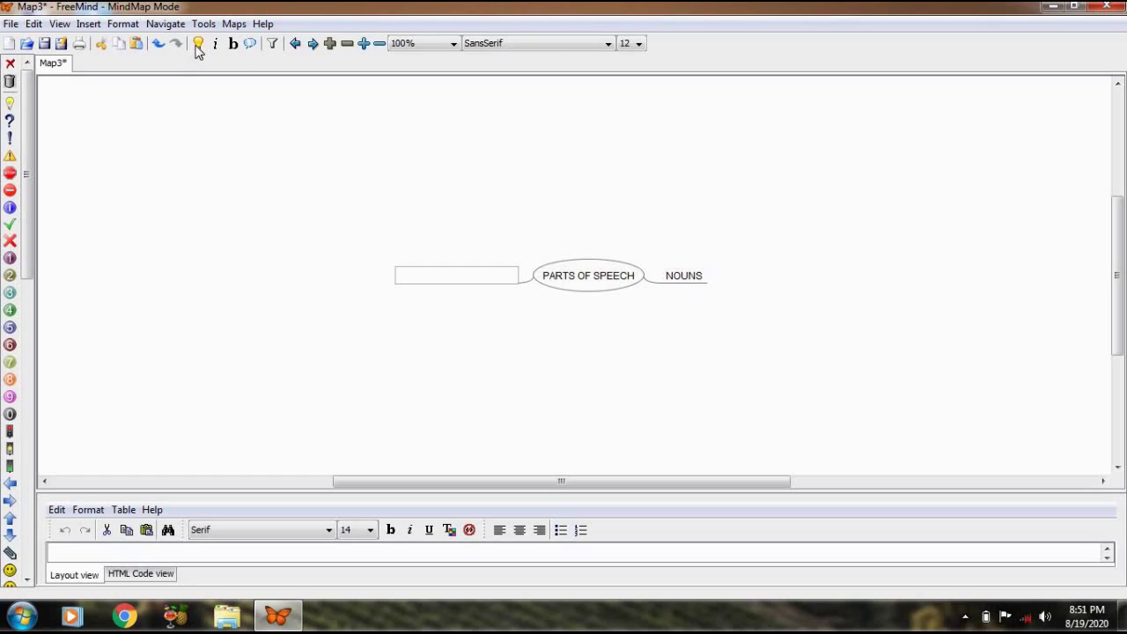
{"action": "type", "text": "PRONOUNS"}
{"action": "key", "text": "Return"}
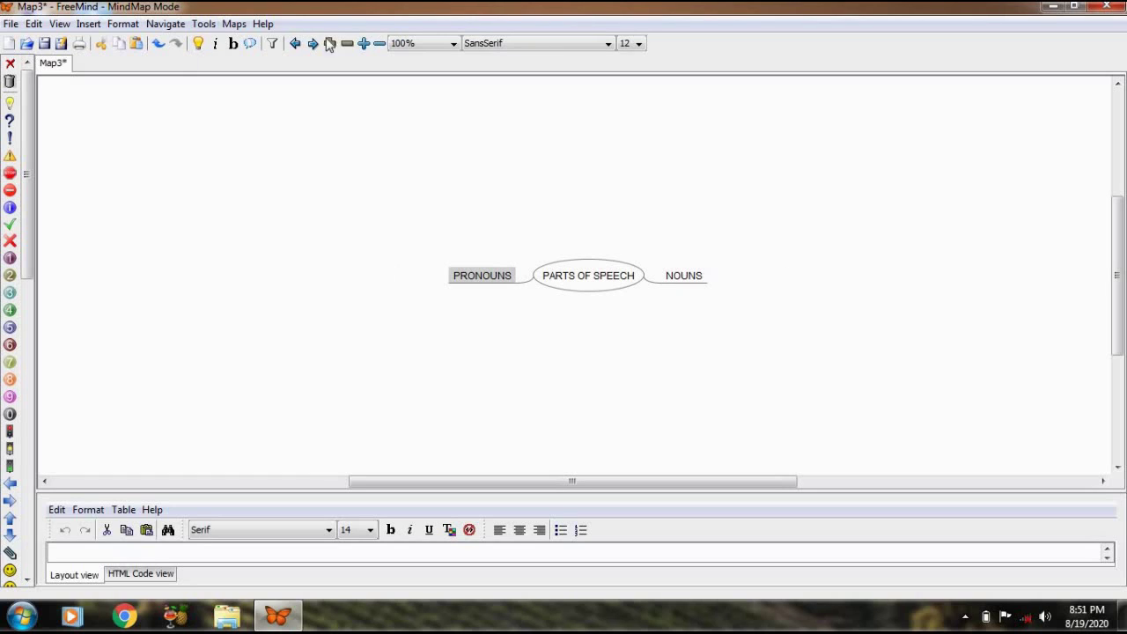
Add two more child nodes, VERBS and ADVERBS, to the central PARTS OF SPEECH node.
{"action": "left_click", "coordinate": [599, 280]}
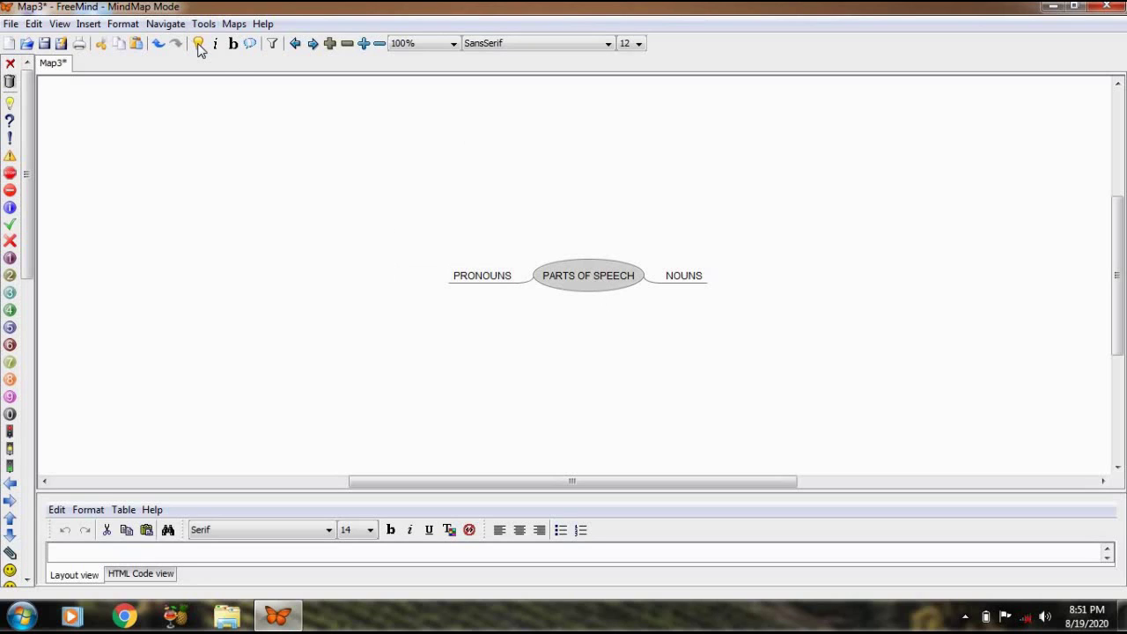
{"action": "key", "text": "Insert"}
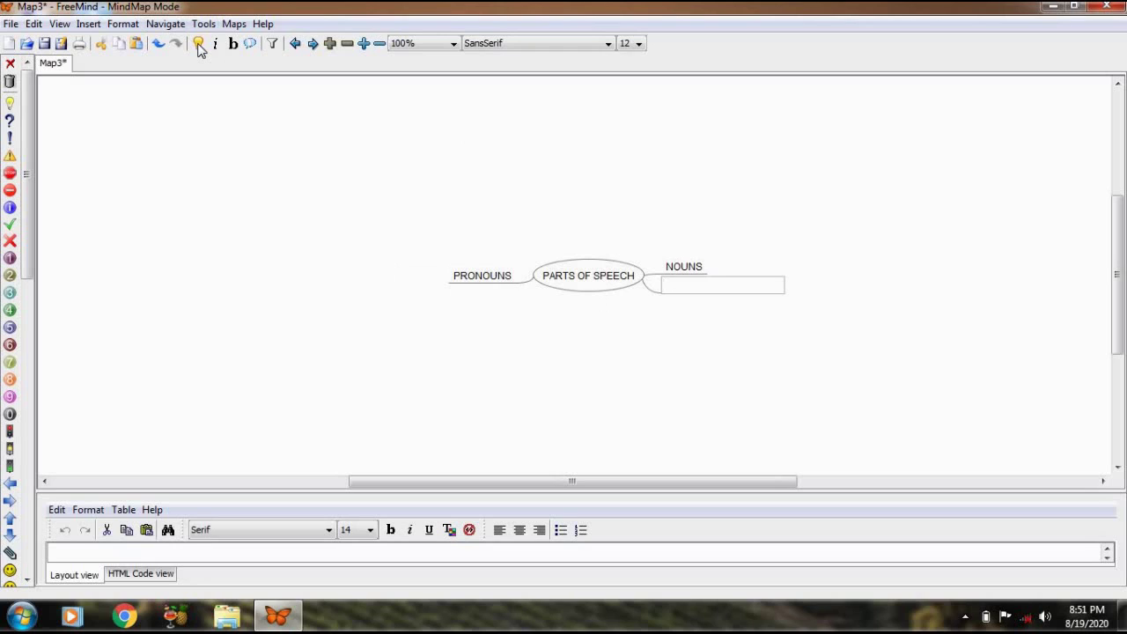
{"action": "type", "text": "VERBS"}
{"action": "key", "text": "Return"}
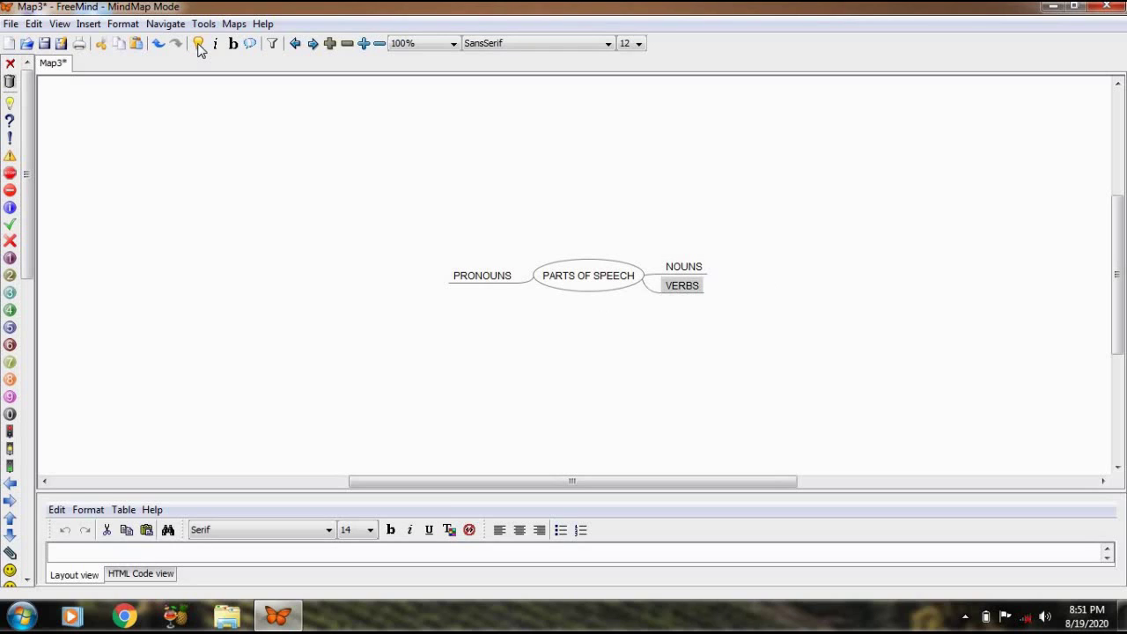
{"action": "left_click", "coordinate": [568, 290]}
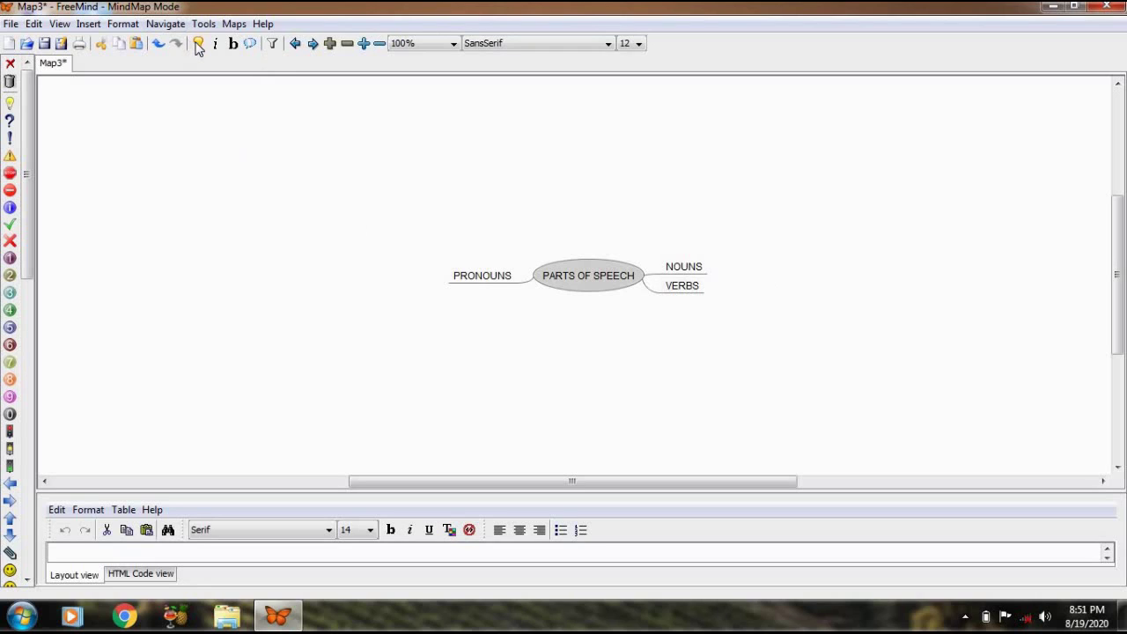
{"action": "key", "text": "Insert"}
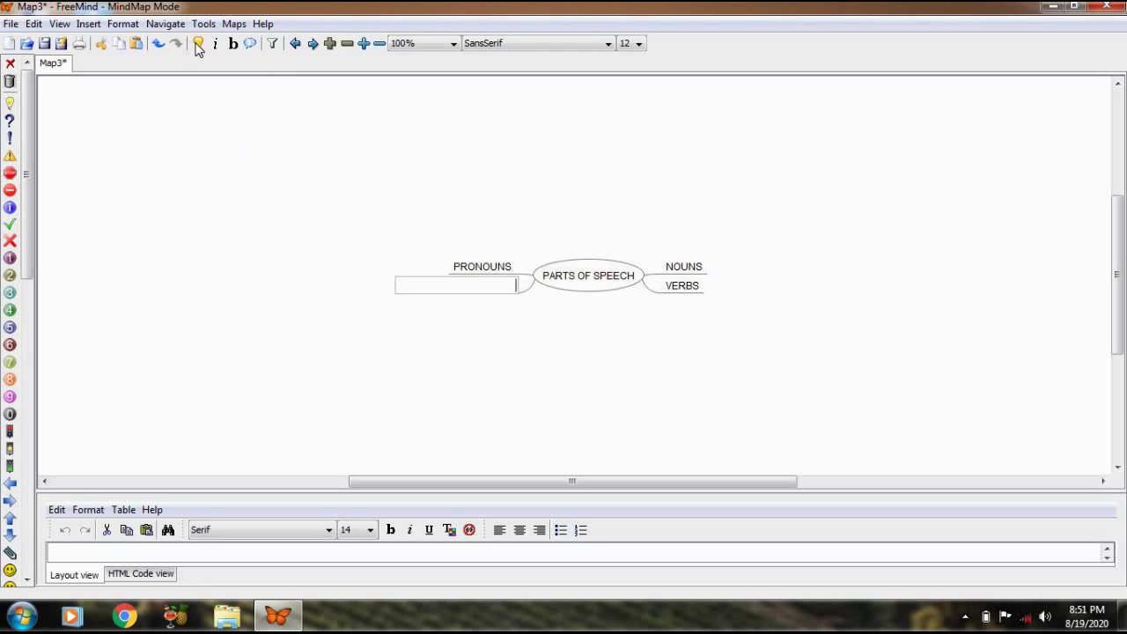
{"action": "type", "text": "ADVERBS"}
{"action": "key", "text": "Return"}
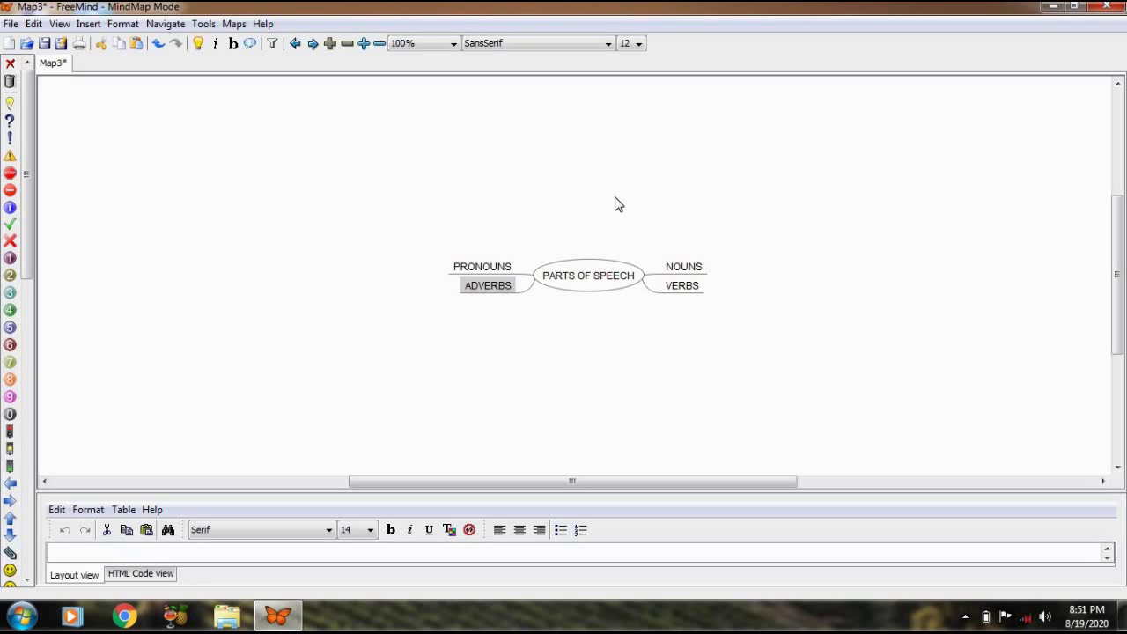
Add child nodes named ADJECTIVES and PREPOSITION to the central PARTS OF SPEECH node.
{"action": "left_click", "coordinate": [581, 283]}
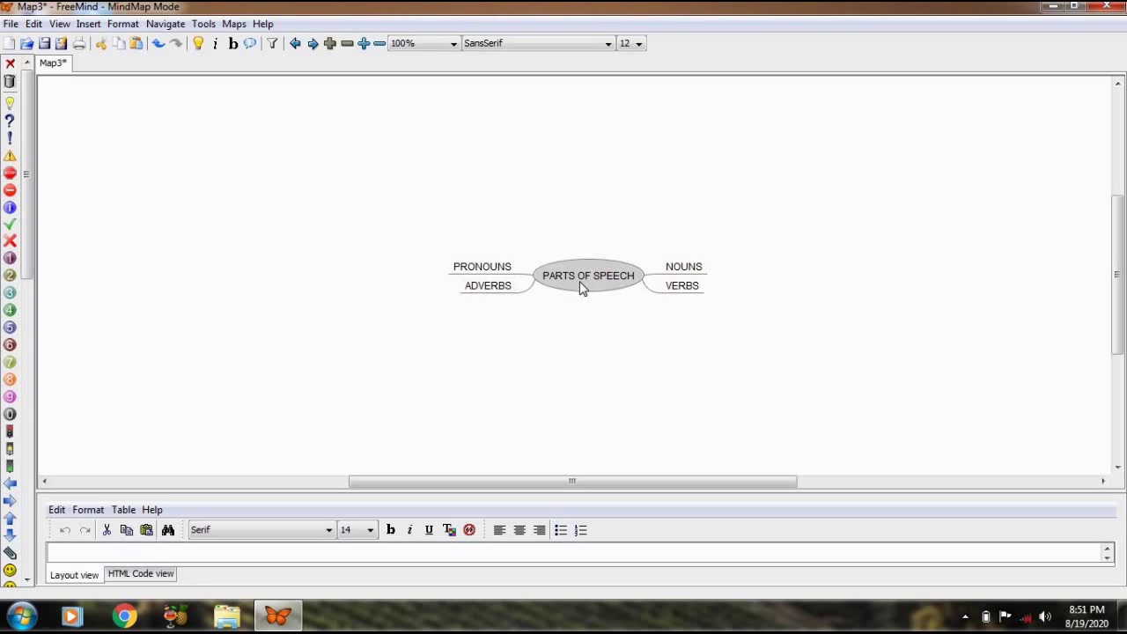
{"action": "key", "text": "Insert"}
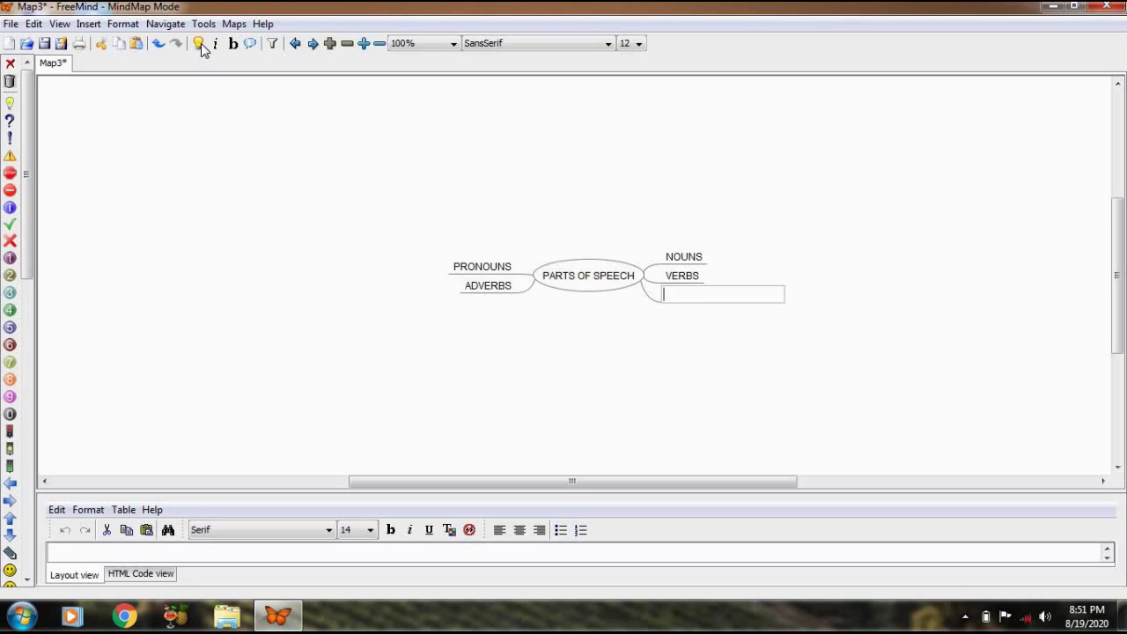
{"action": "type", "text": "ADJECTIVES"}
{"action": "key", "text": "Return"}
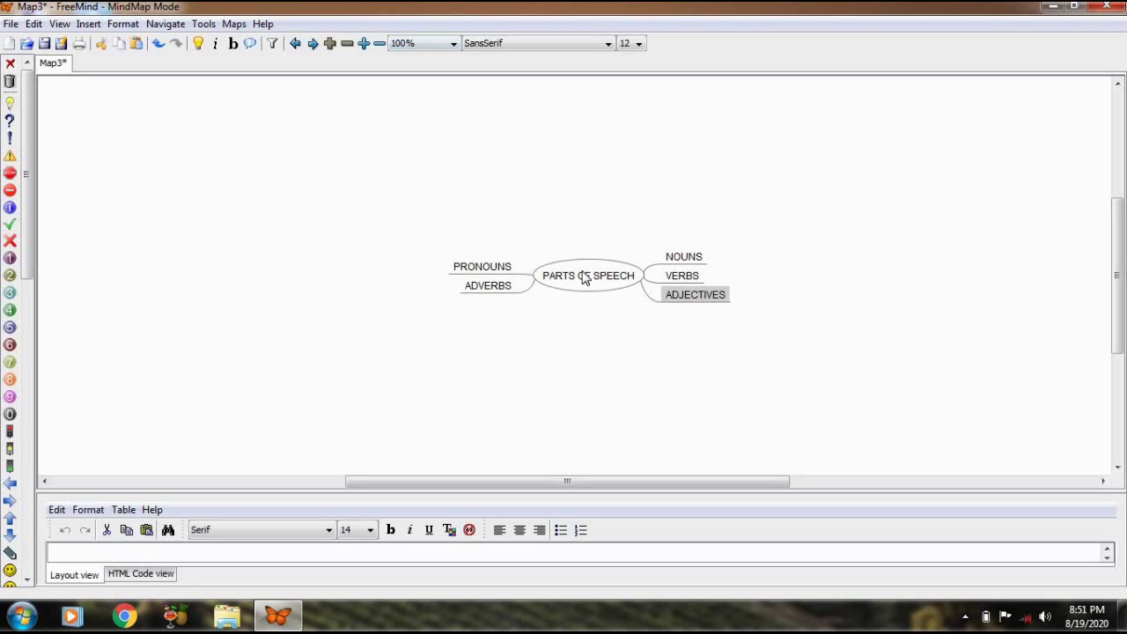
{"action": "mouse_move", "coordinate": [585, 278]}
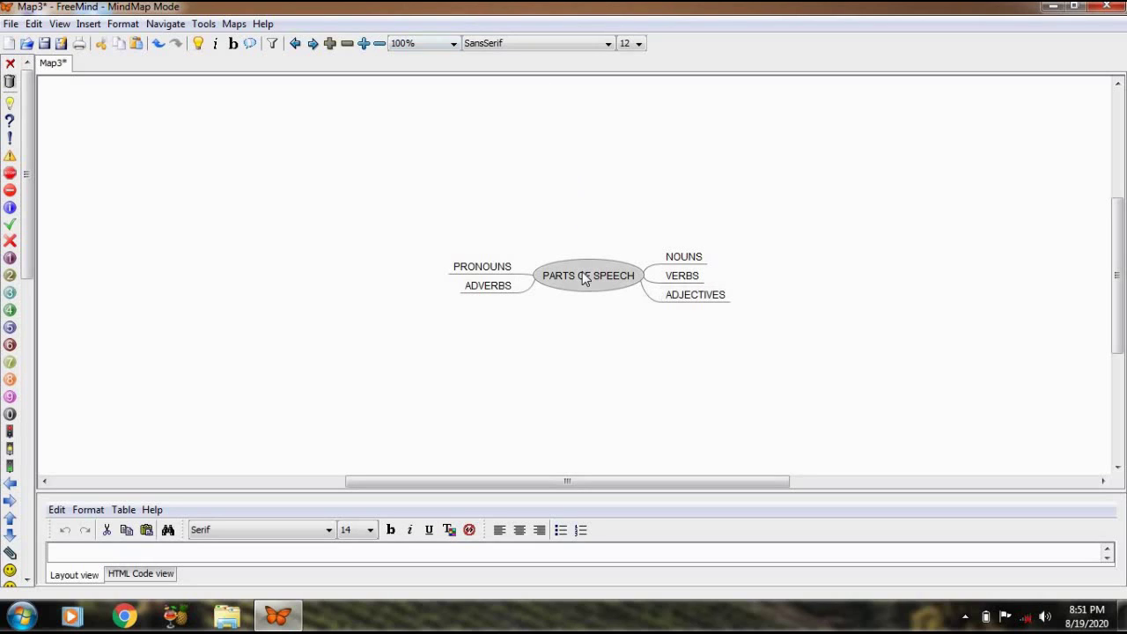
{"action": "left_click", "coordinate": [197, 44]}
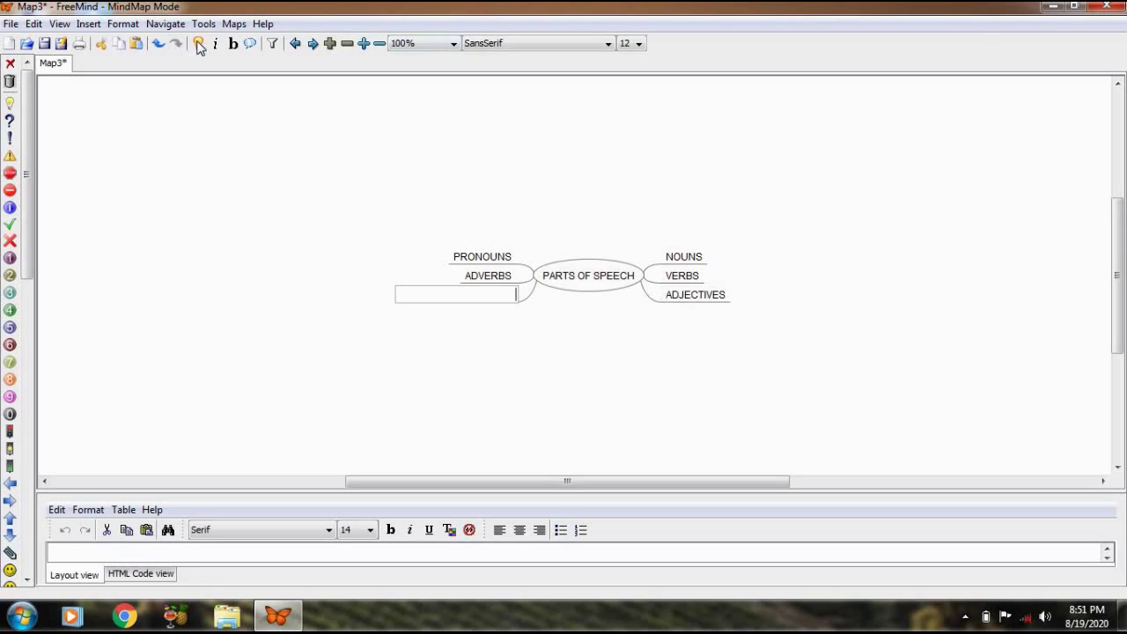
{"action": "type", "text": "PREPOSITION"}
{"action": "key", "text": "Return"}
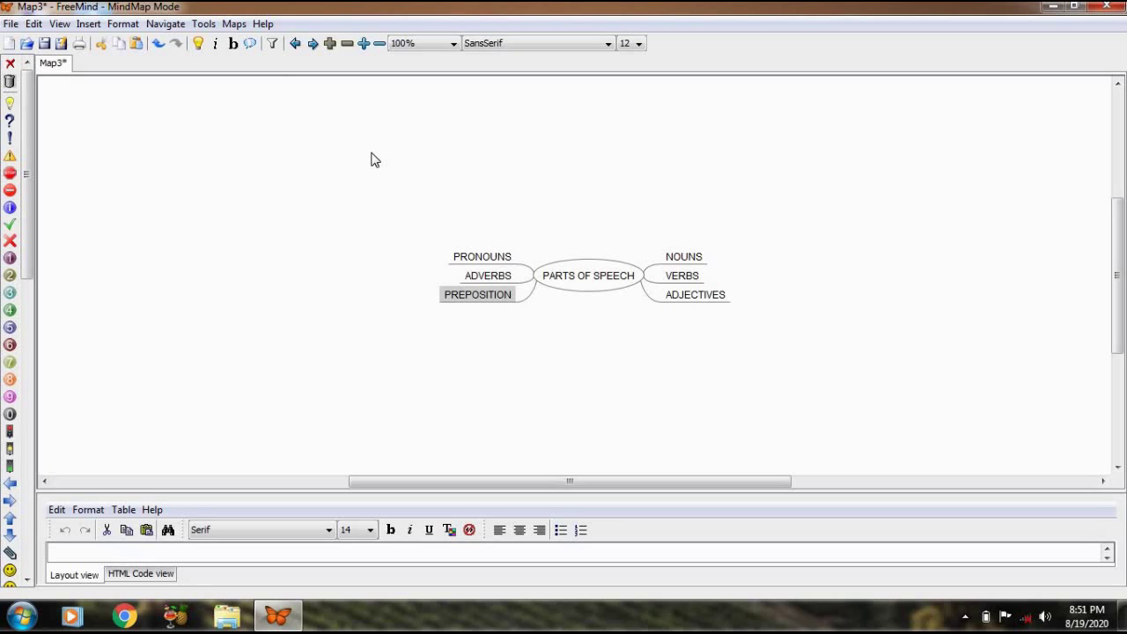
Add child nodes named CONJUNCTIONS and INTERJECTIONS to the central PARTS OF SPEECH node.
{"action": "left_click", "coordinate": [617, 283]}
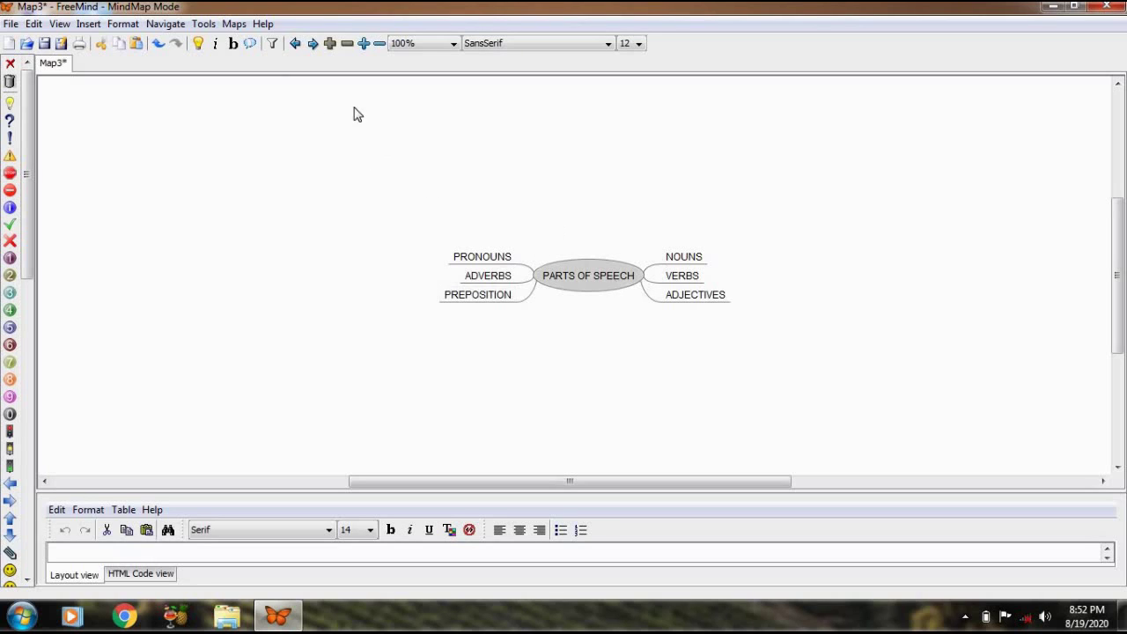
{"action": "left_click", "coordinate": [199, 43]}
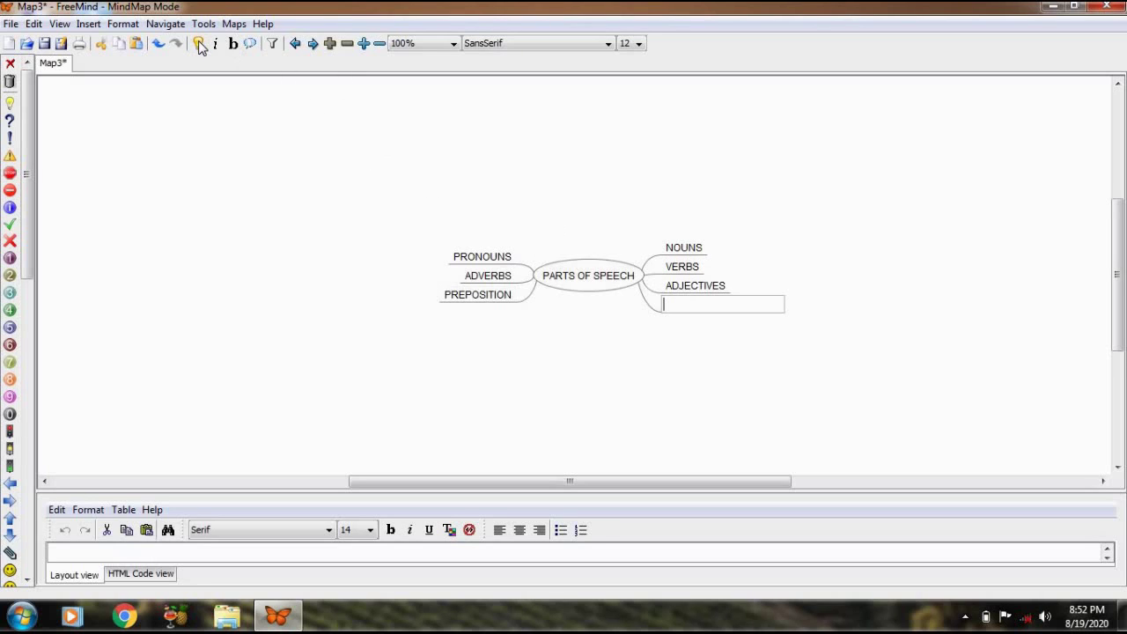
{"action": "type", "text": "CONJUNCTIONS"}
{"action": "key", "text": "Return"}
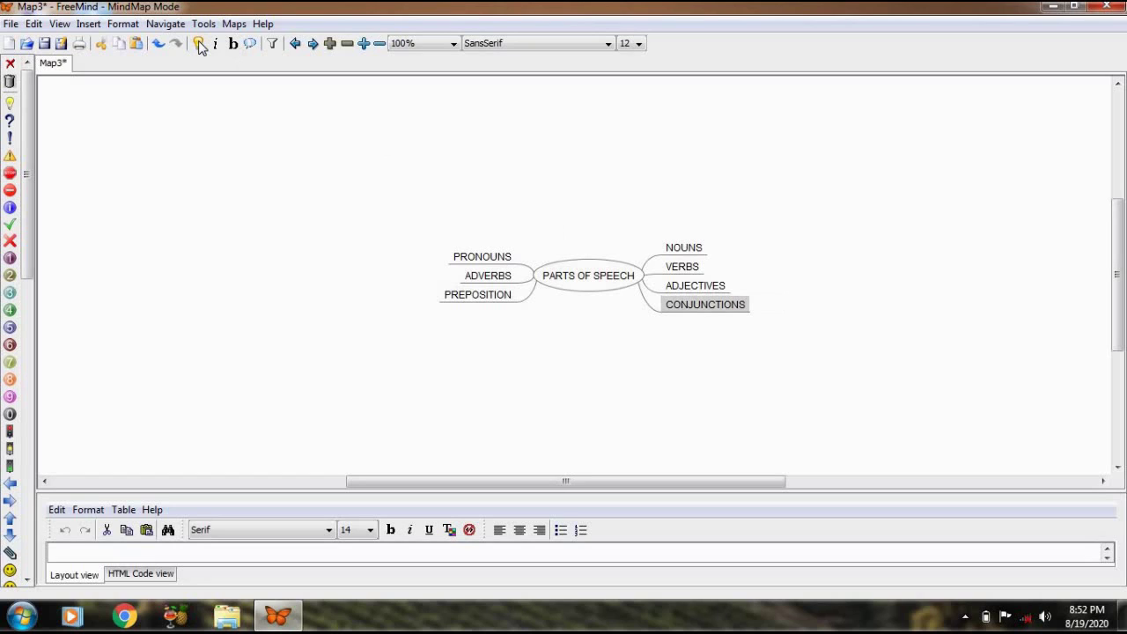
{"action": "left_click", "coordinate": [613, 287]}
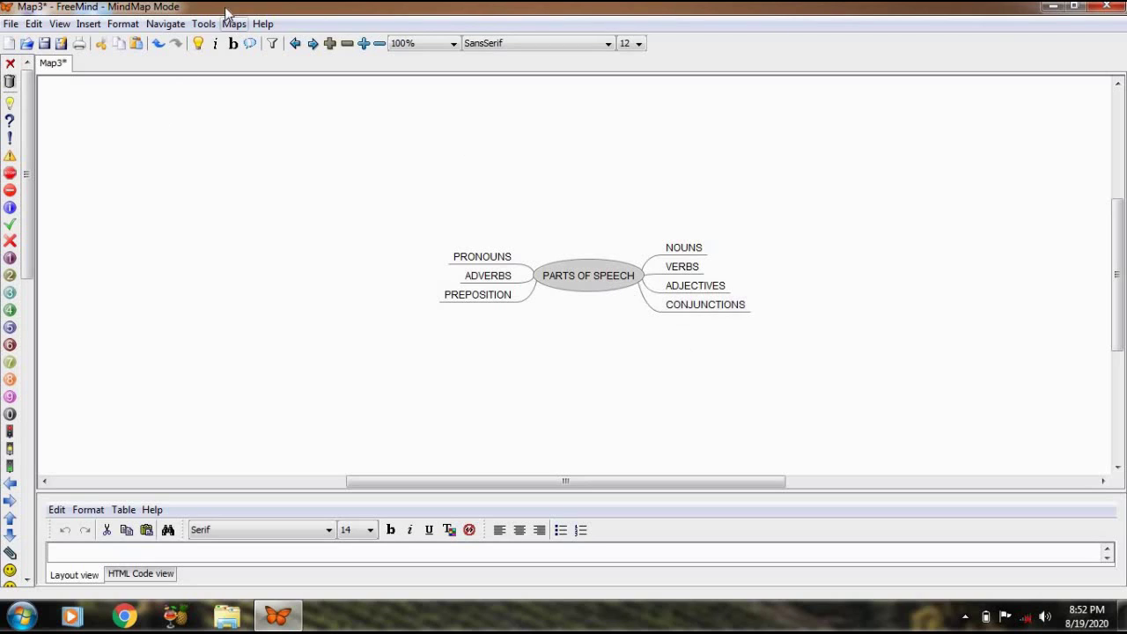
{"action": "key", "text": "Insert"}
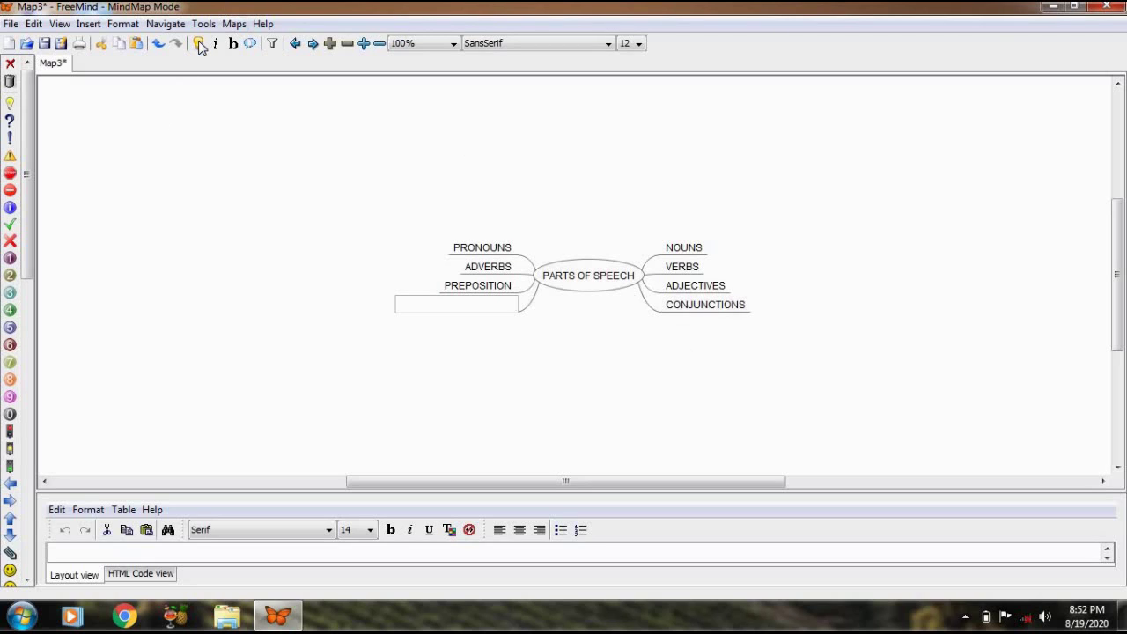
{"action": "type", "text": "INTERJECTIONS"}
{"action": "key", "text": "Return"}
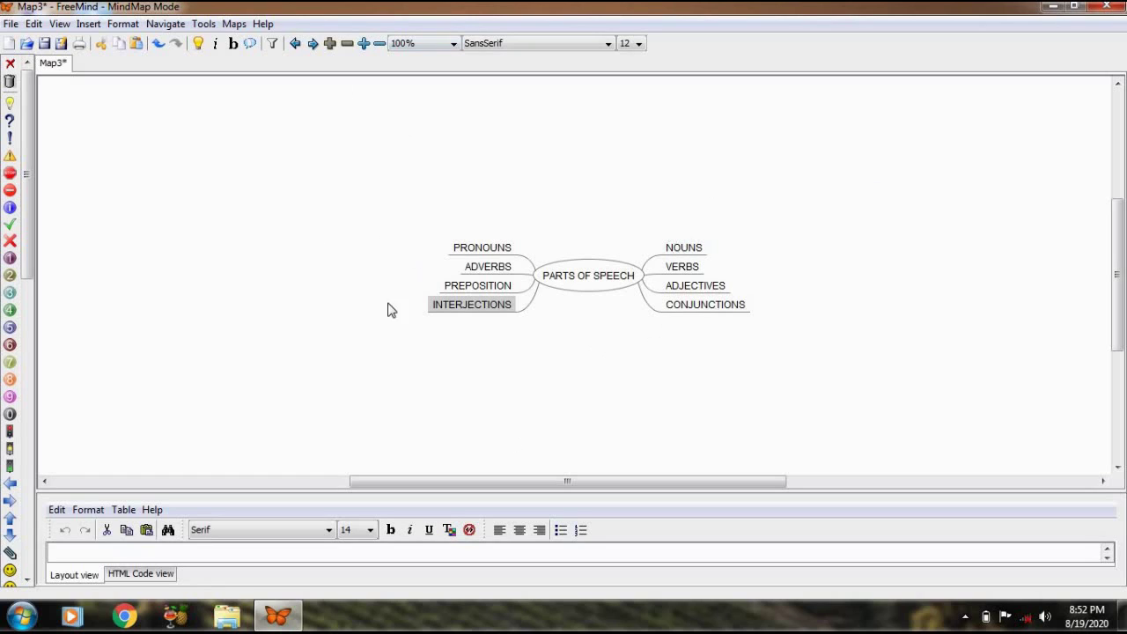
Add a child node named PROPER NOUN to the NOUNS node.
{"action": "left_click", "coordinate": [692, 254]}
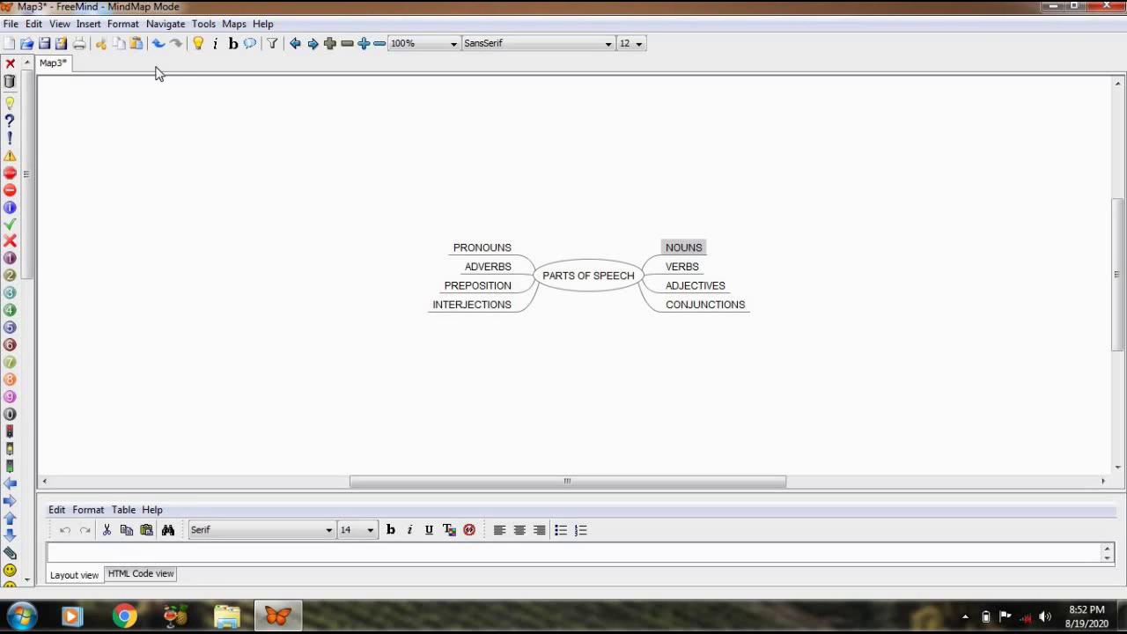
{"action": "key", "text": "Insert"}
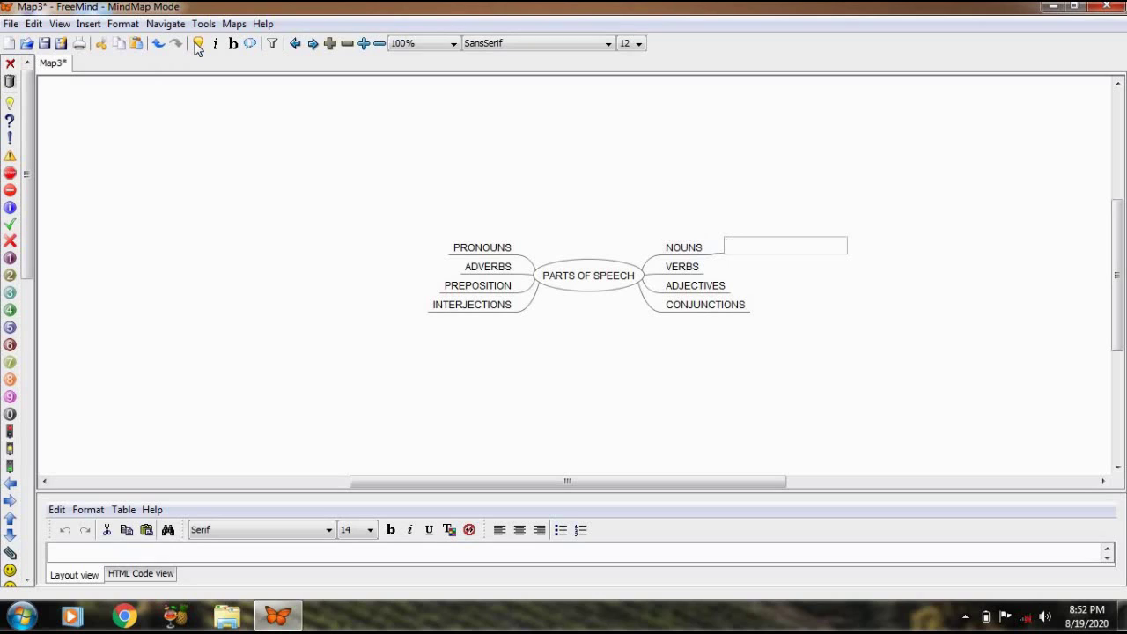
{"action": "type", "text": "COMM"}
{"action": "key", "text": "BackSpace"}
{"action": "key", "text": "BackSpace"}
{"action": "key", "text": "BackSpace"}
{"action": "key", "text": "BackSpace"}
{"action": "type", "text": "PROP"}
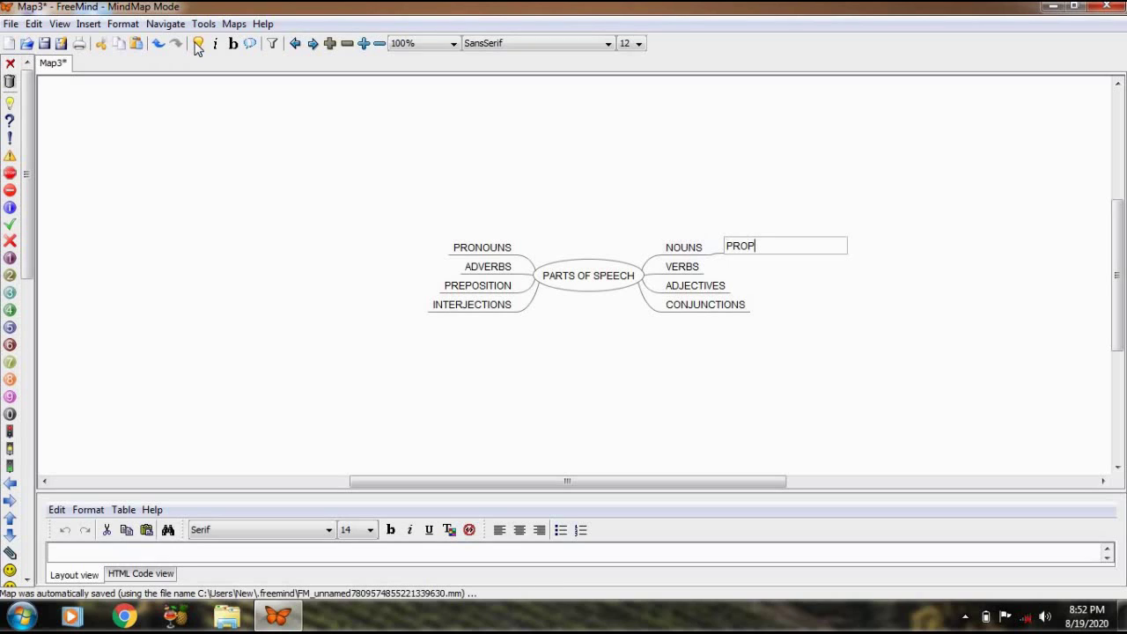
{"action": "type", "text": "ER NOUN"}
{"action": "key", "text": "Return"}
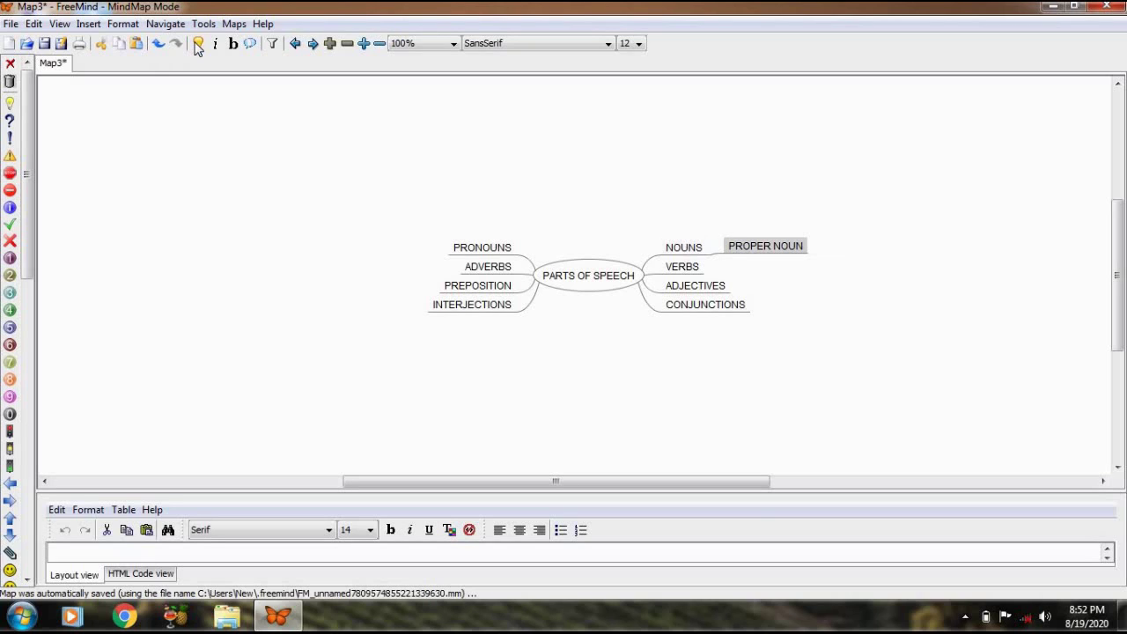
Add a second child node named COMMON NOUN to the NOUNS node.
{"action": "left_click", "coordinate": [689, 249]}
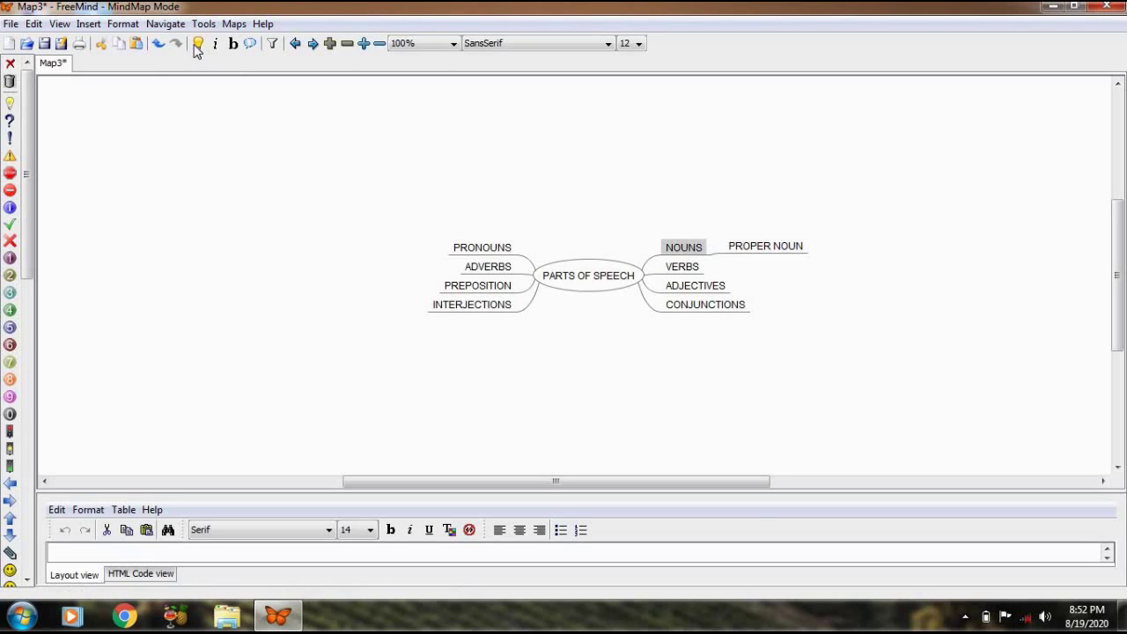
{"action": "key", "text": "Insert"}
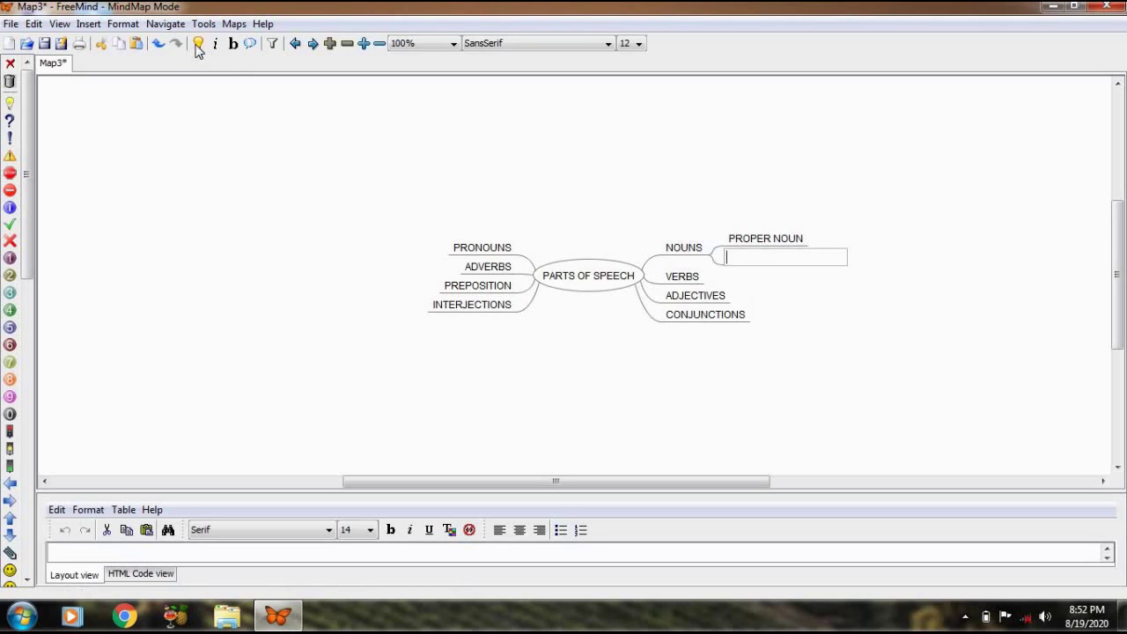
{"action": "type", "text": "COMMON NOUN"}
{"action": "key", "text": "Return"}
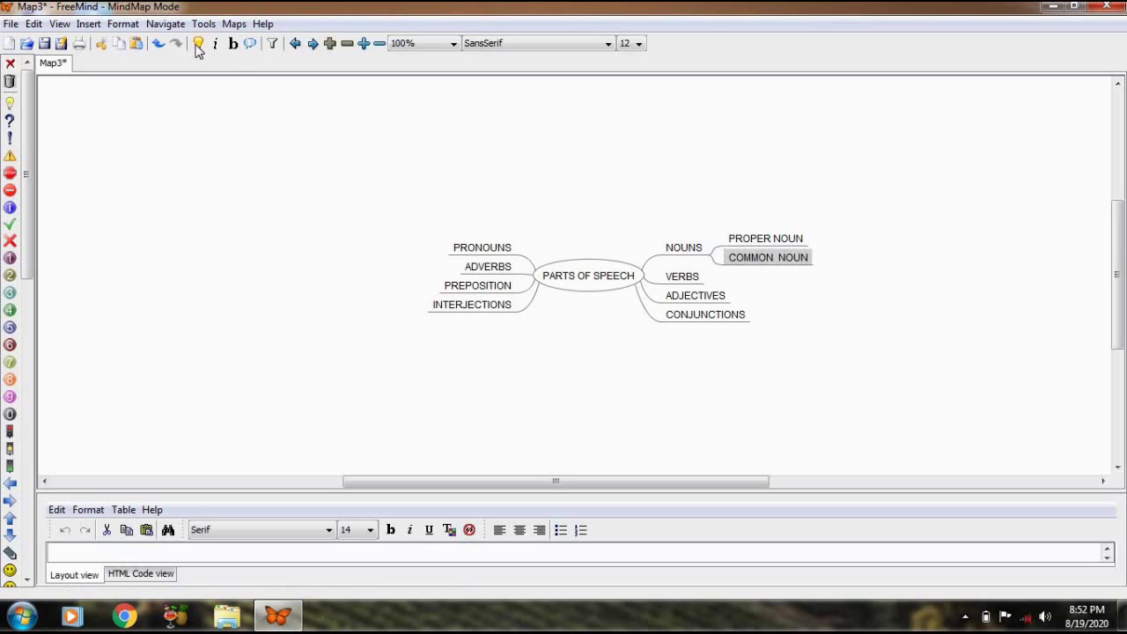
Add a child node named MASCULINE NOUN to the NOUNS node.
{"action": "left_click", "coordinate": [687, 250]}
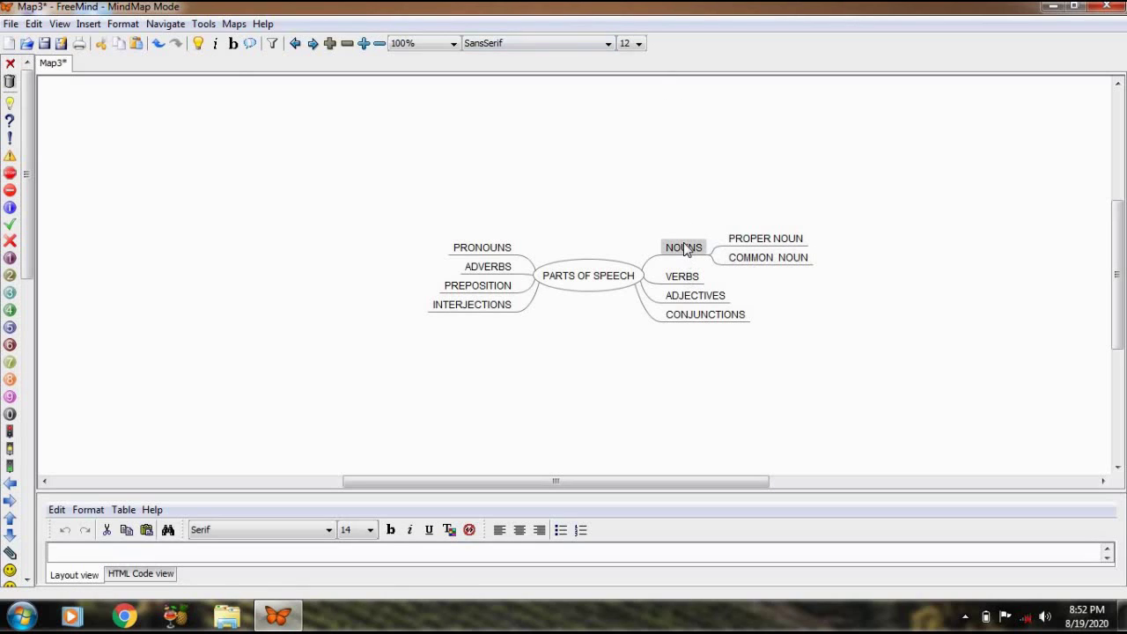
{"action": "right_click", "coordinate": [686, 251]}
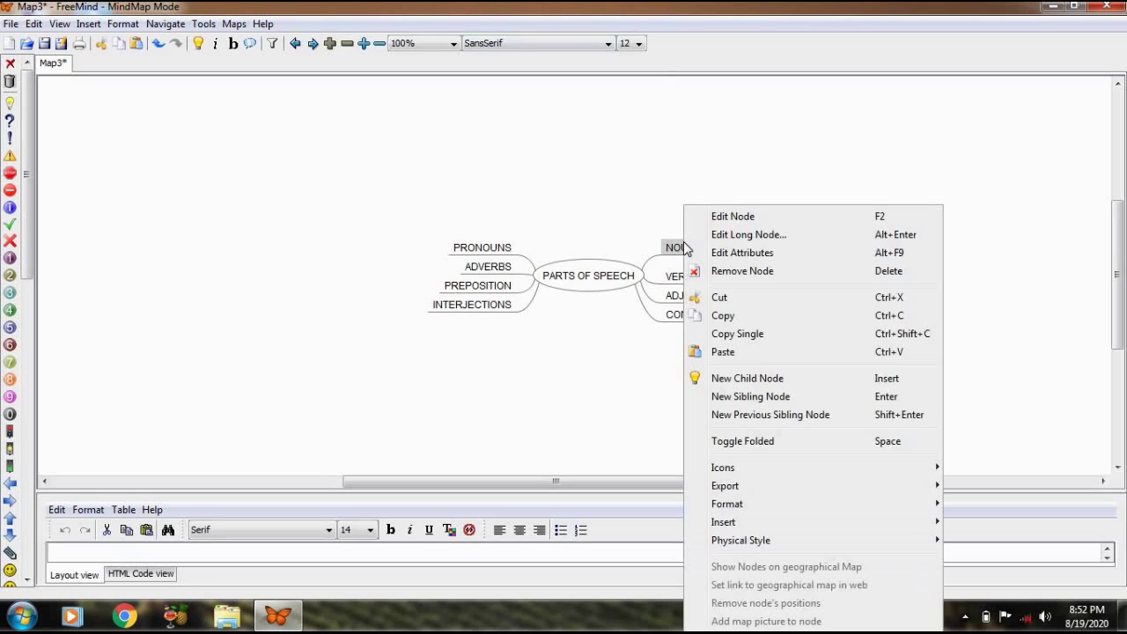
{"action": "left_click", "coordinate": [751, 382]}
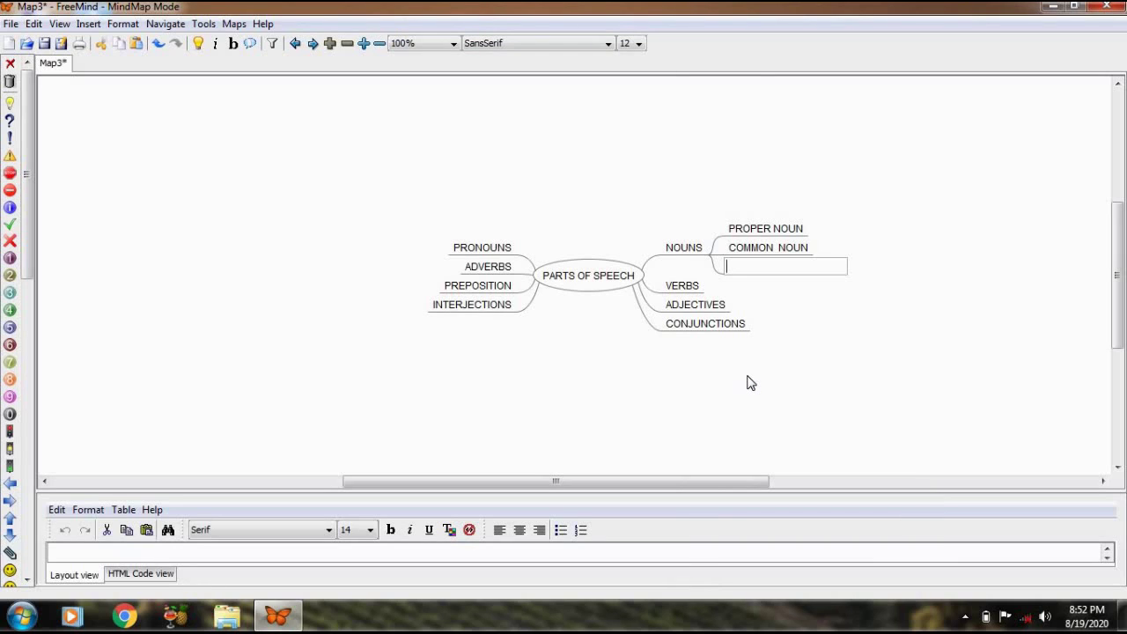
{"action": "type", "text": "MASCULINE NOUN"}
{"action": "key", "text": "Return"}
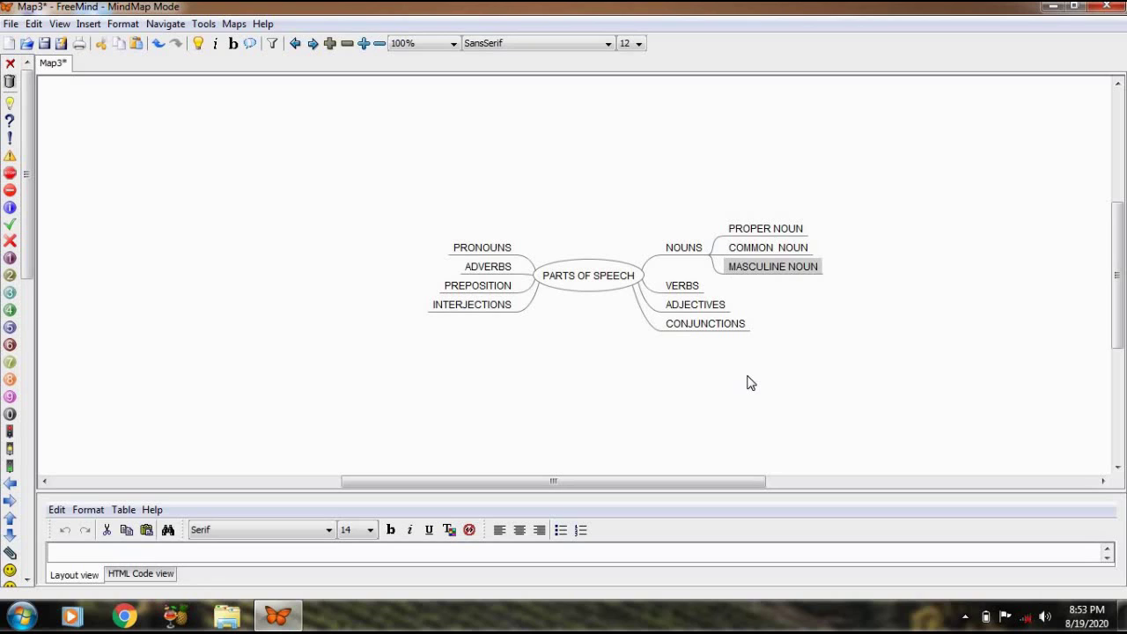
Add a child node named FEMININE NOUN to the NOUNS node.
{"action": "left_click", "coordinate": [683, 247]}
{"action": "right_click", "coordinate": [695, 250]}
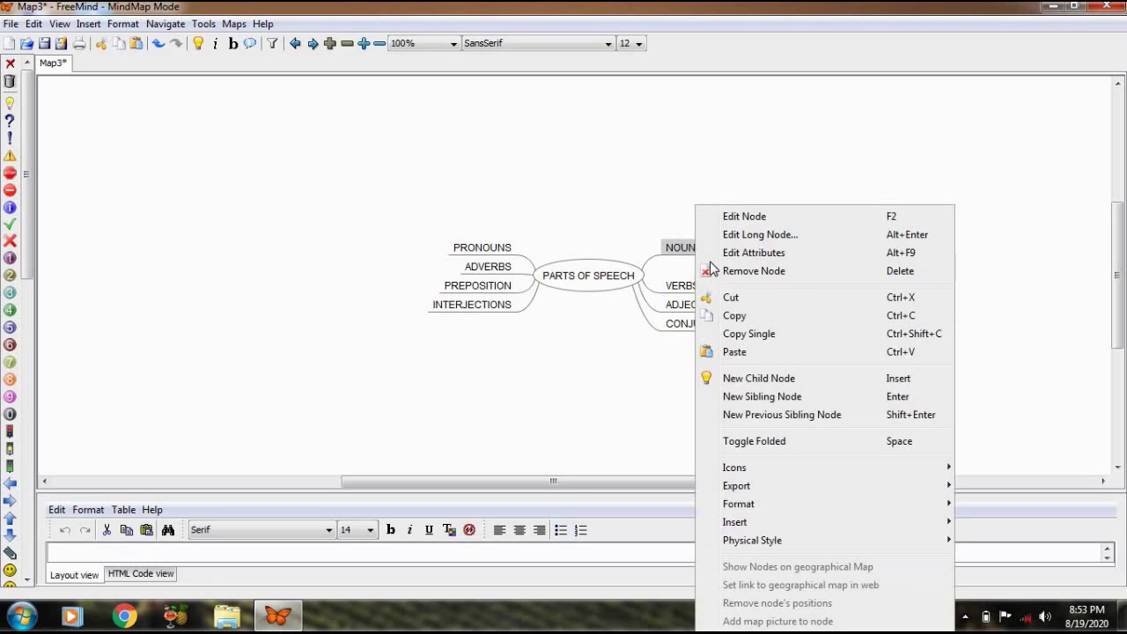
{"action": "left_click", "coordinate": [747, 383]}
{"action": "type", "text": "FEMININE"}
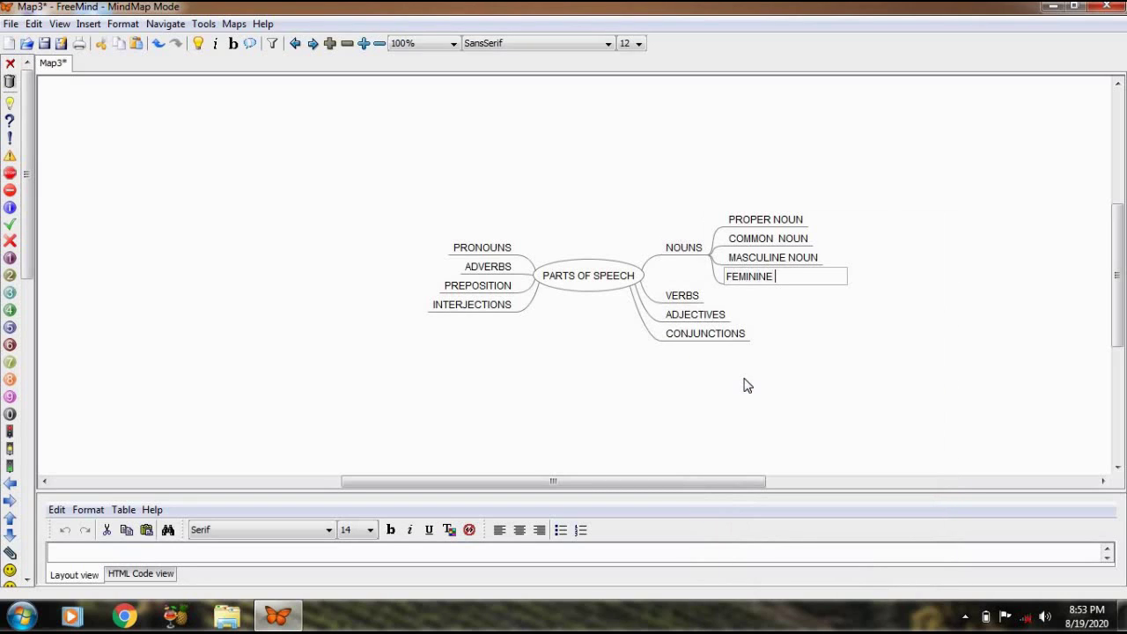
{"action": "type", "text": " NOUN"}
{"action": "key", "text": "Return"}
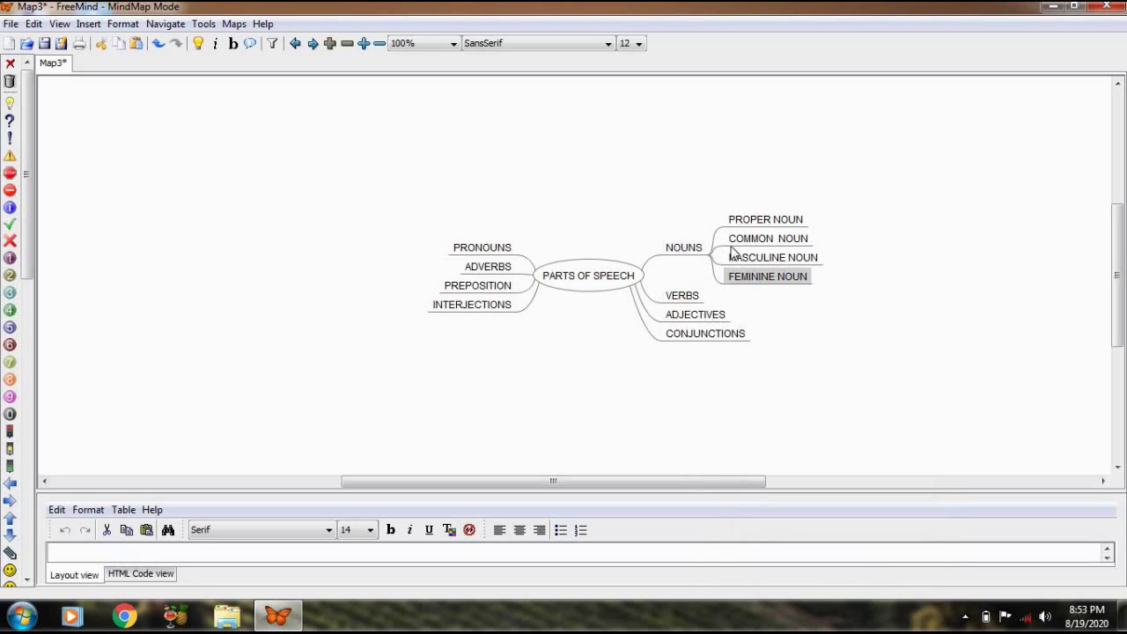
Add a child node named NEUTRAL NOUN to the NOUNS node.
{"action": "left_click", "coordinate": [683, 252]}
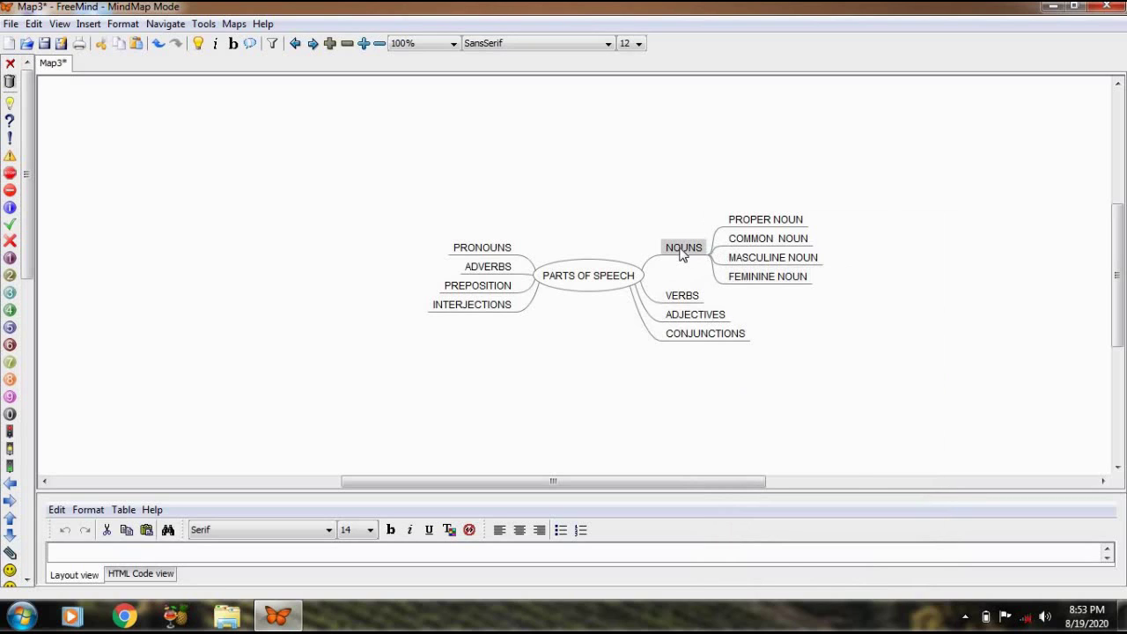
{"action": "right_click", "coordinate": [682, 255]}
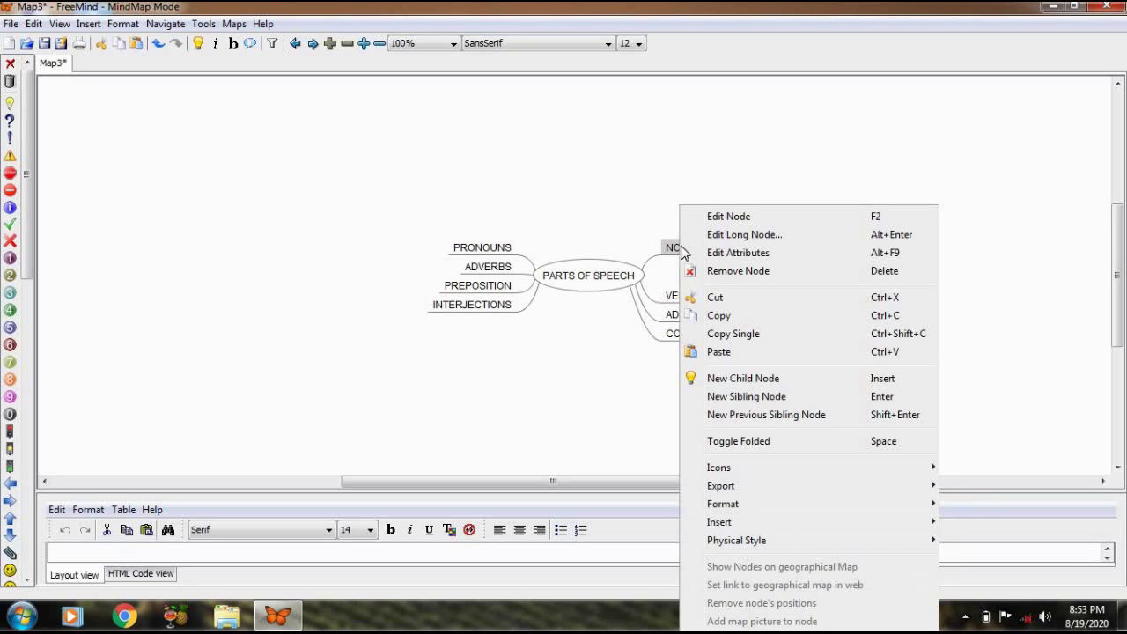
{"action": "left_click", "coordinate": [738, 379]}
{"action": "type", "text": "NE"}
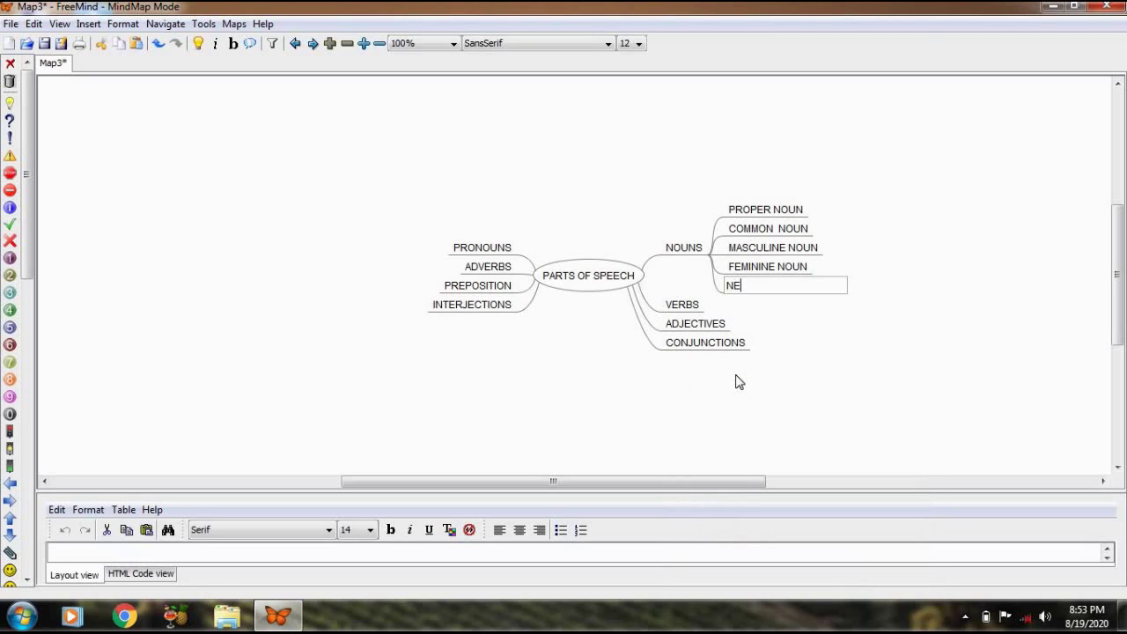
{"action": "type", "text": "UTRAL NOUN"}
{"action": "key", "text": "Return"}
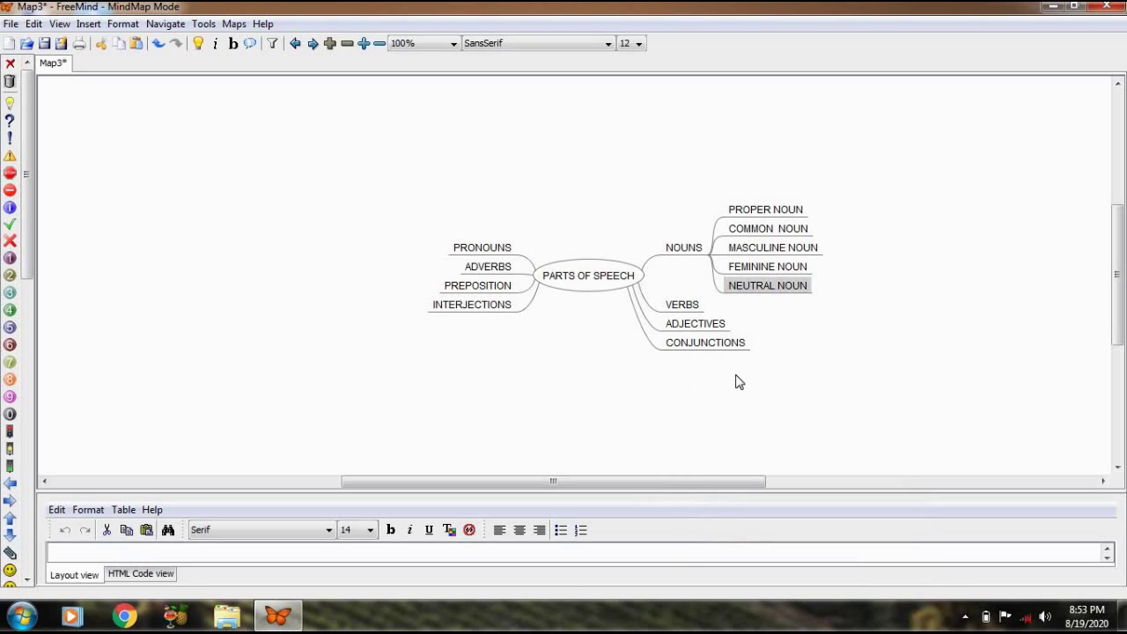
Add child nodes named ABSTRACT NOUN and COMPOUND NOUN to the NOUNS node.
{"action": "right_click", "coordinate": [687, 256]}
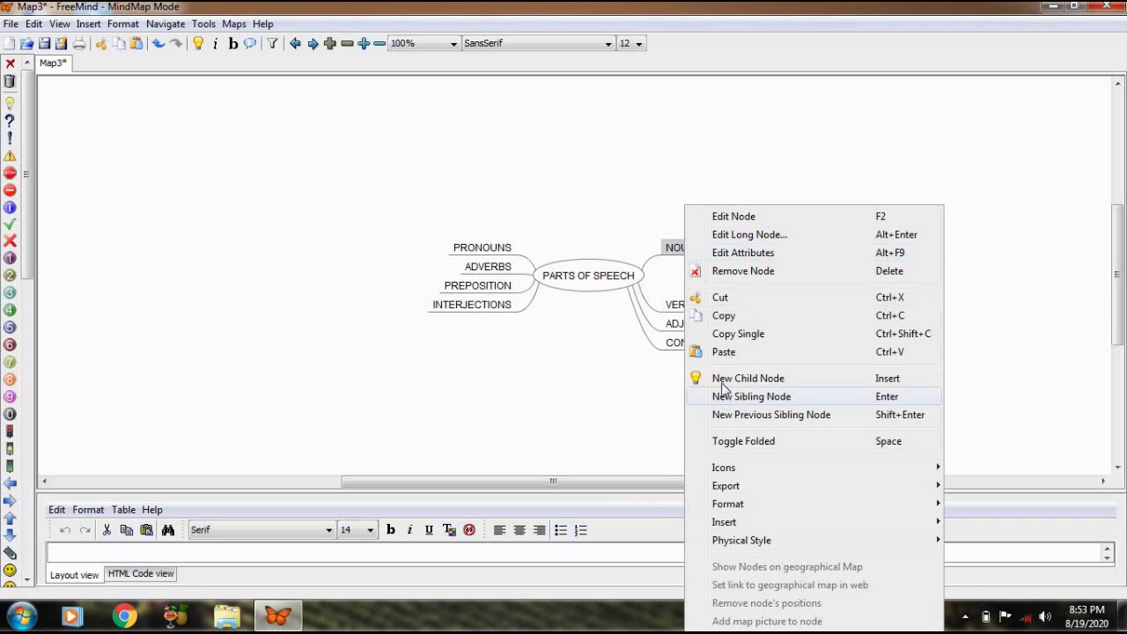
{"action": "left_click", "coordinate": [723, 380]}
{"action": "type", "text": "A"}
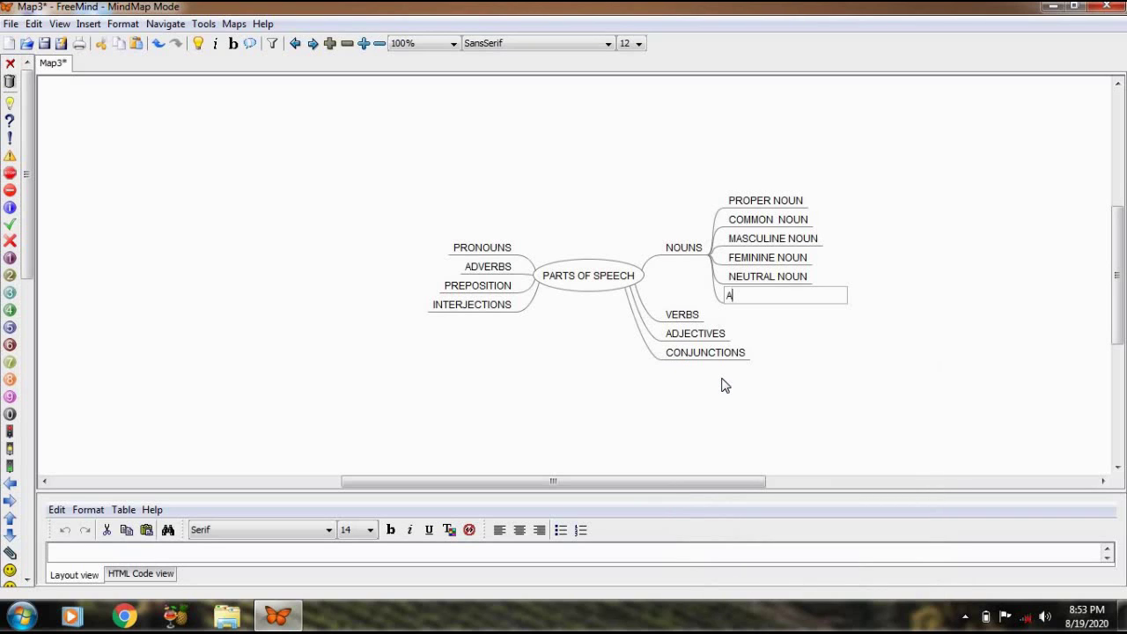
{"action": "type", "text": "BSTRACT NOUN"}
{"action": "key", "text": "Return"}
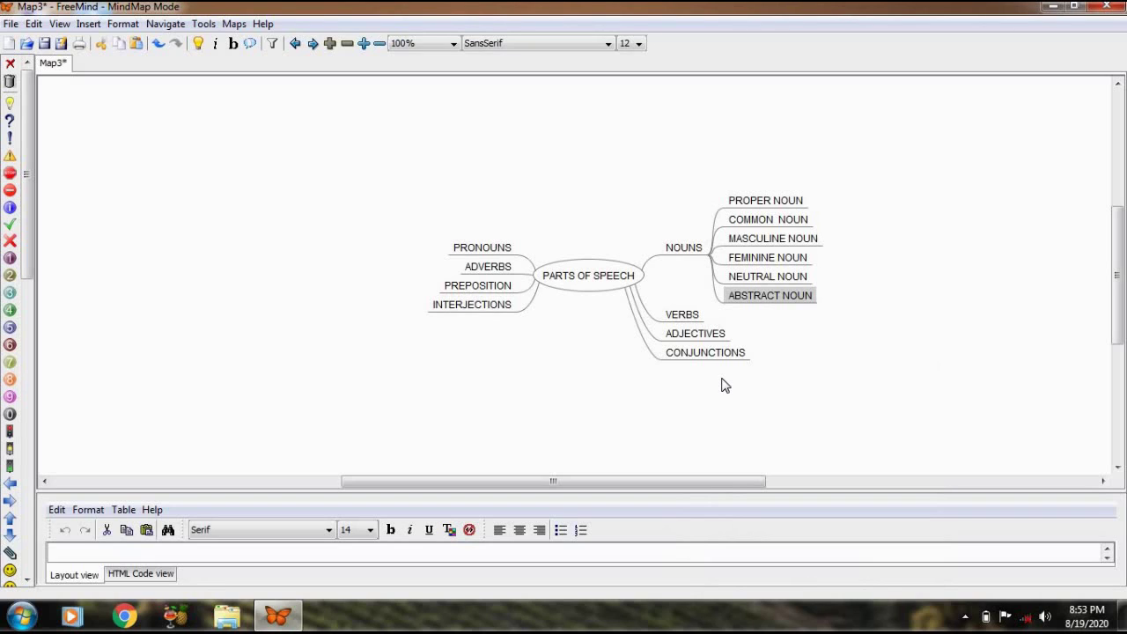
{"action": "left_click", "coordinate": [683, 252]}
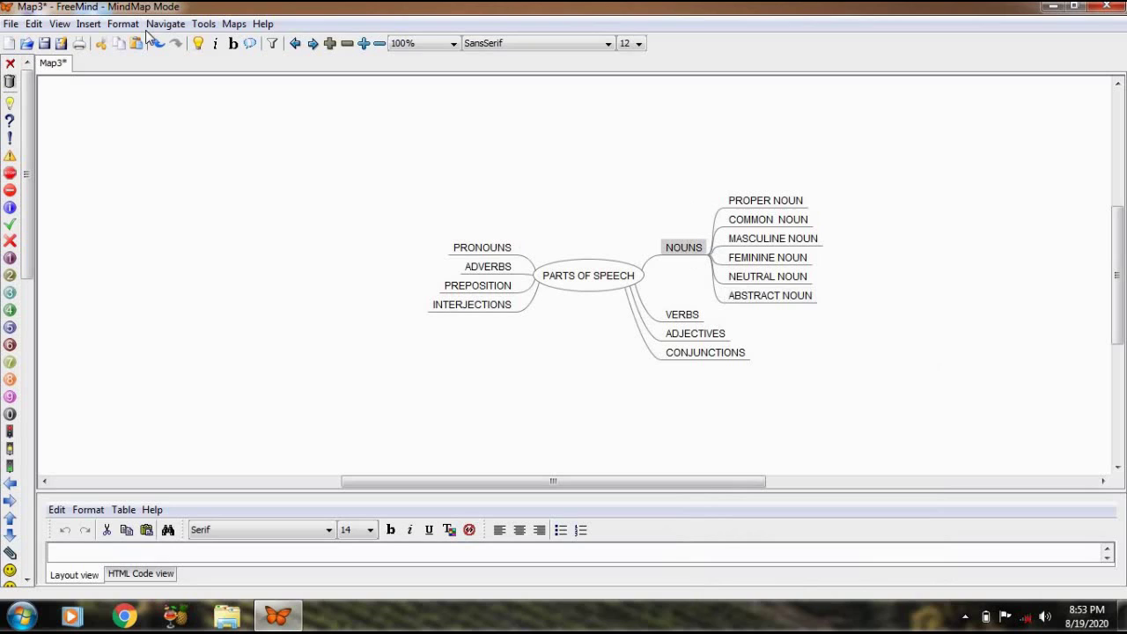
{"action": "left_click", "coordinate": [195, 46]}
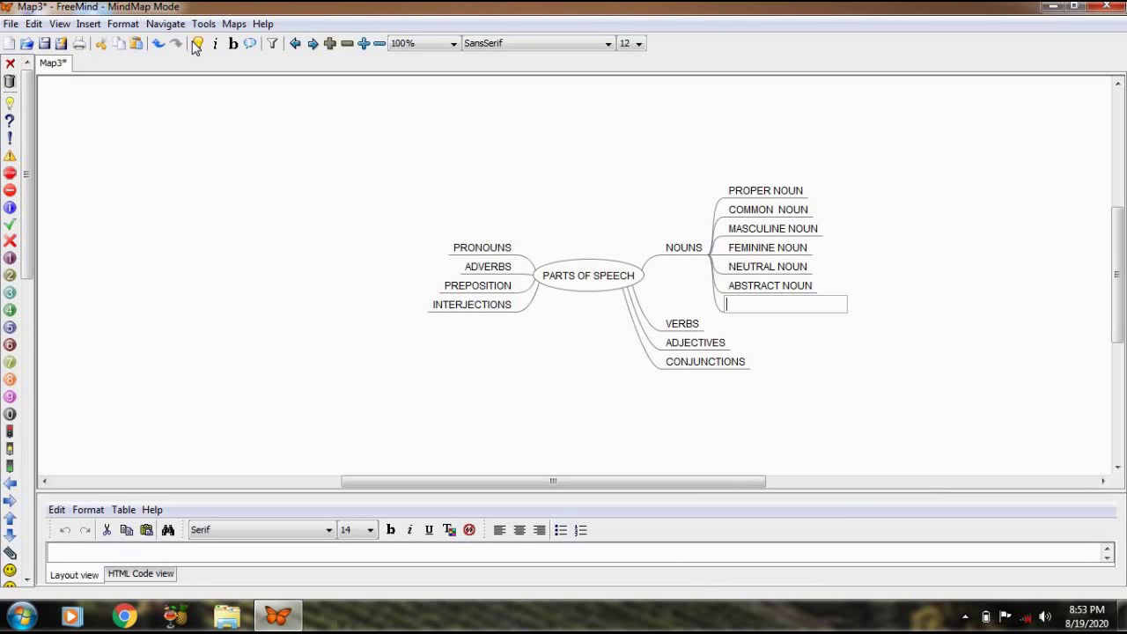
{"action": "type", "text": "COMPOUND NOUN"}
{"action": "key", "text": "Return"}
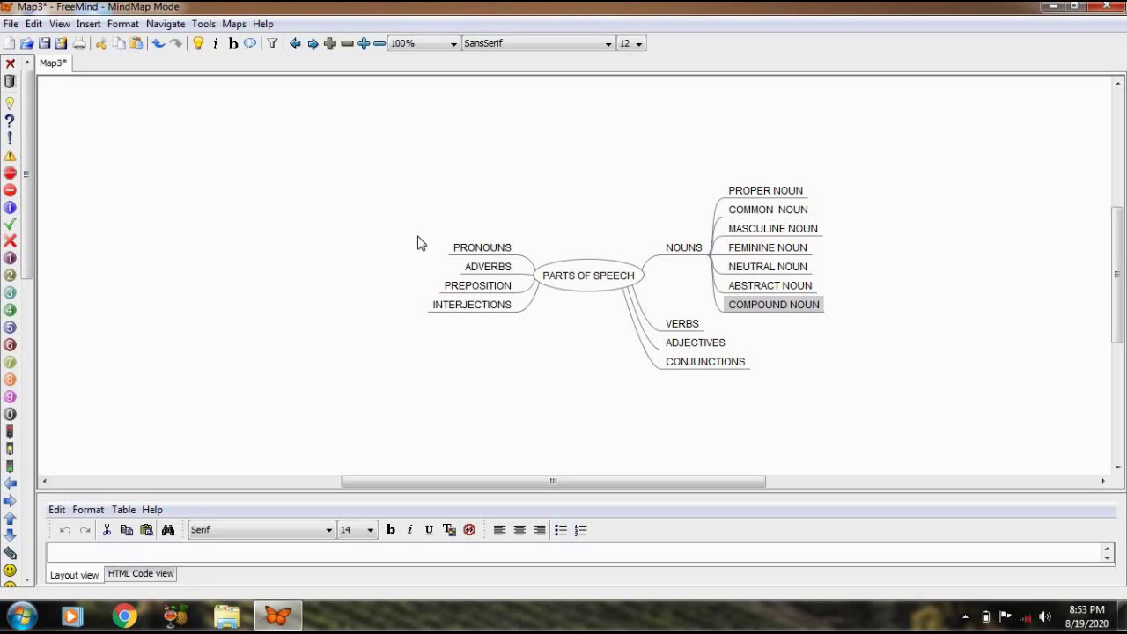
Add child nodes named PERSONAL PRONOUN and DEMONSTRATIVE PRONOUN to the PRONOUNS node.
{"action": "left_click", "coordinate": [474, 250]}
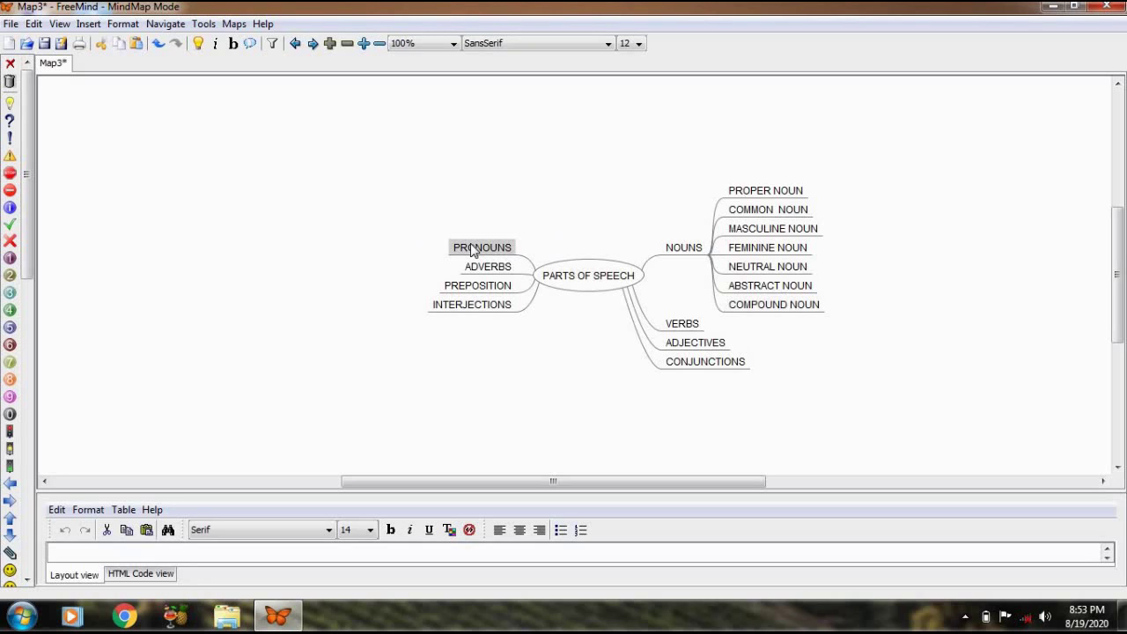
{"action": "left_click", "coordinate": [197, 46]}
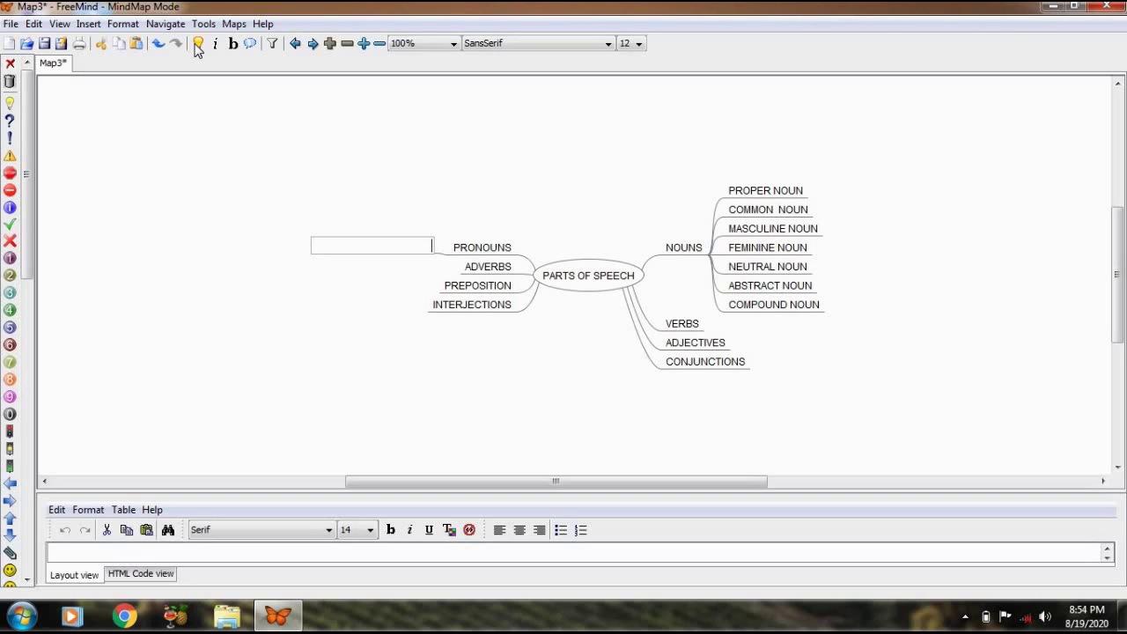
{"action": "type", "text": "PERSONAL PRONOUN"}
{"action": "key", "text": "Return"}
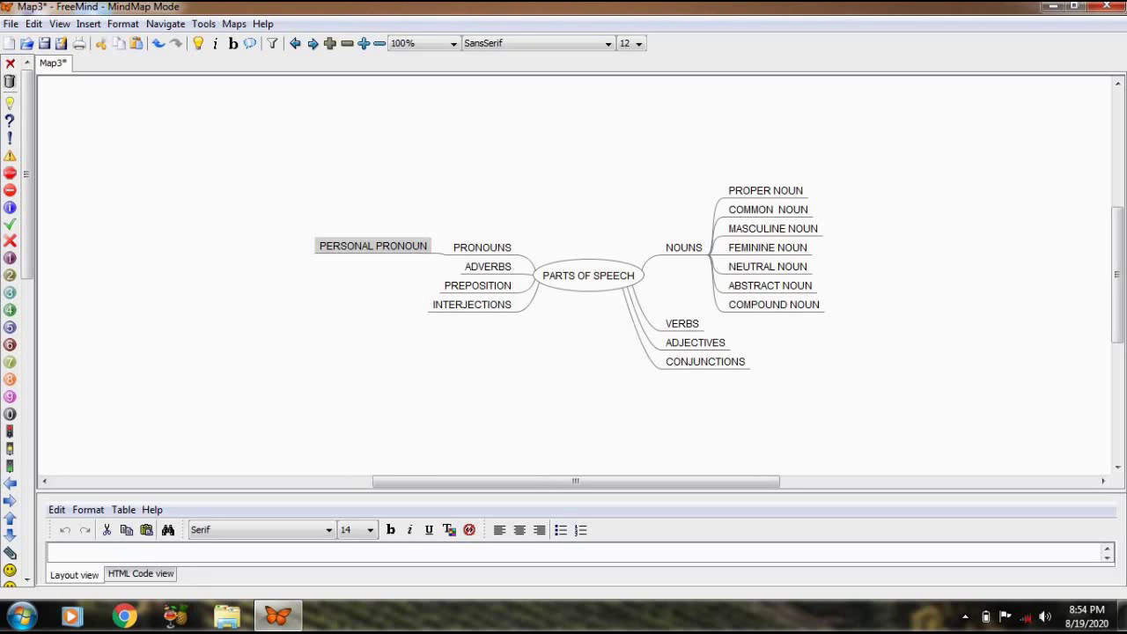
{"action": "left_click", "coordinate": [489, 249]}
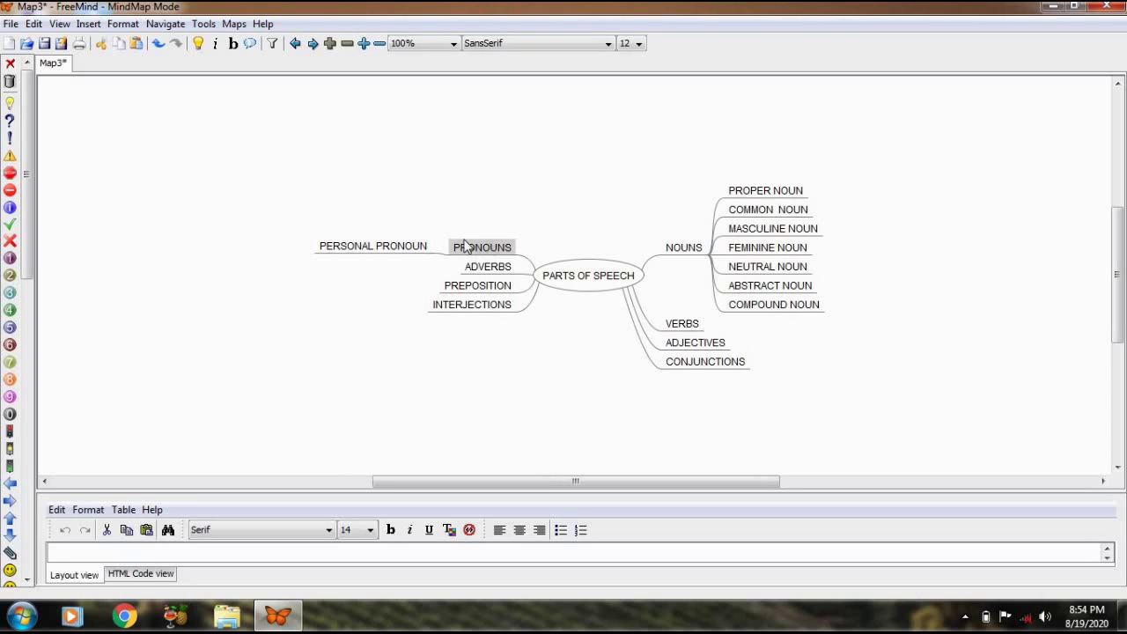
{"action": "key", "text": "Insert"}
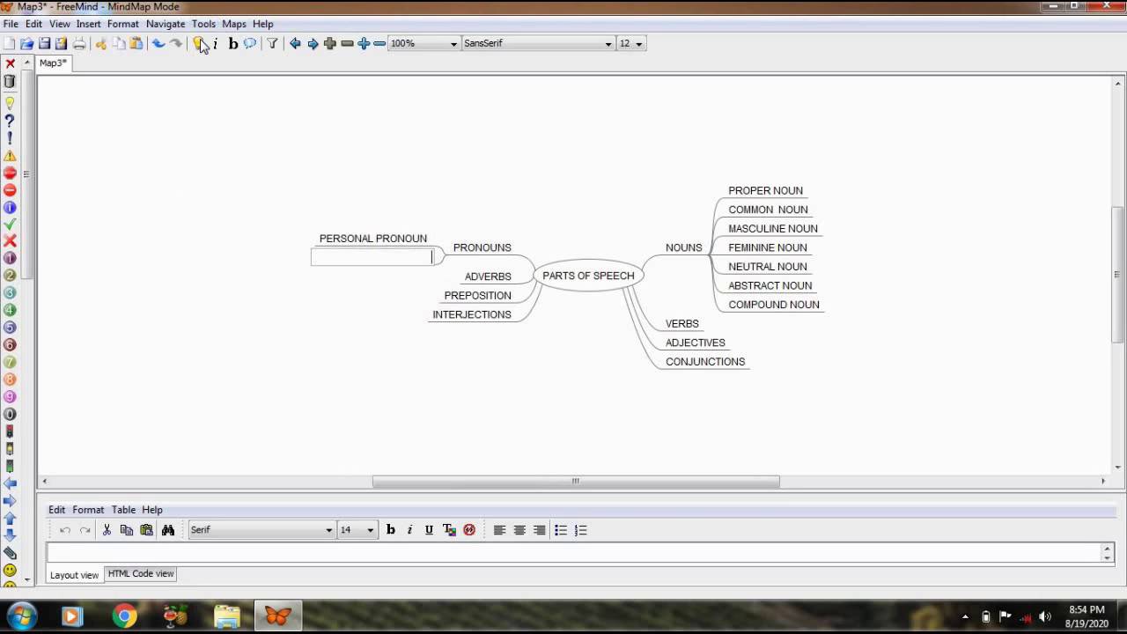
{"action": "type", "text": "DEMONSTRATIVE PRONOUN"}
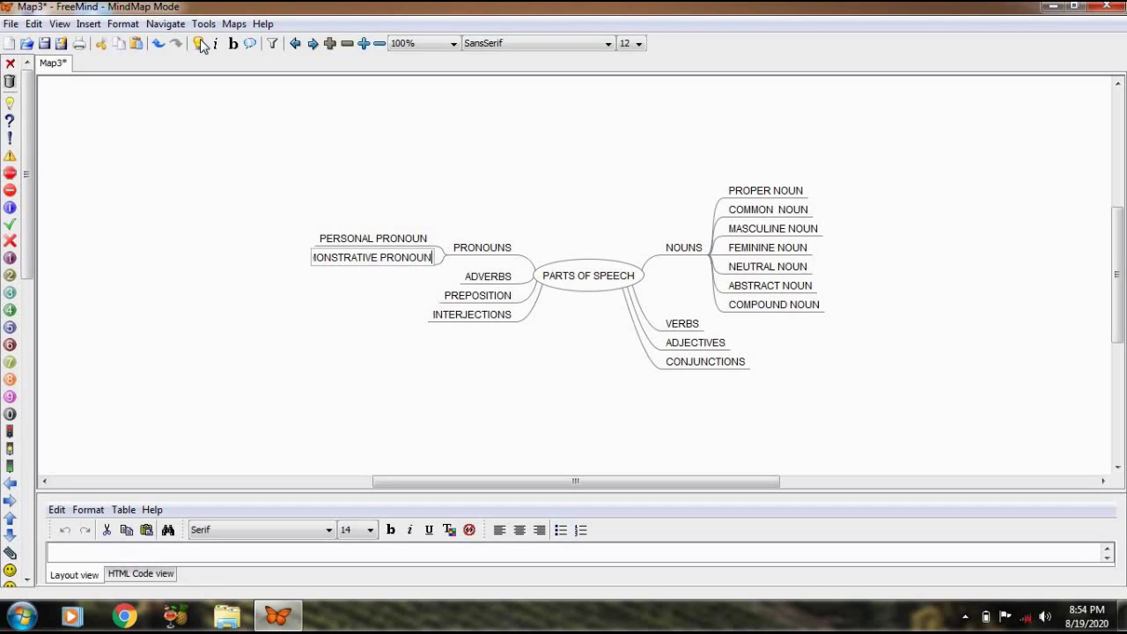
{"action": "key", "text": "Return"}
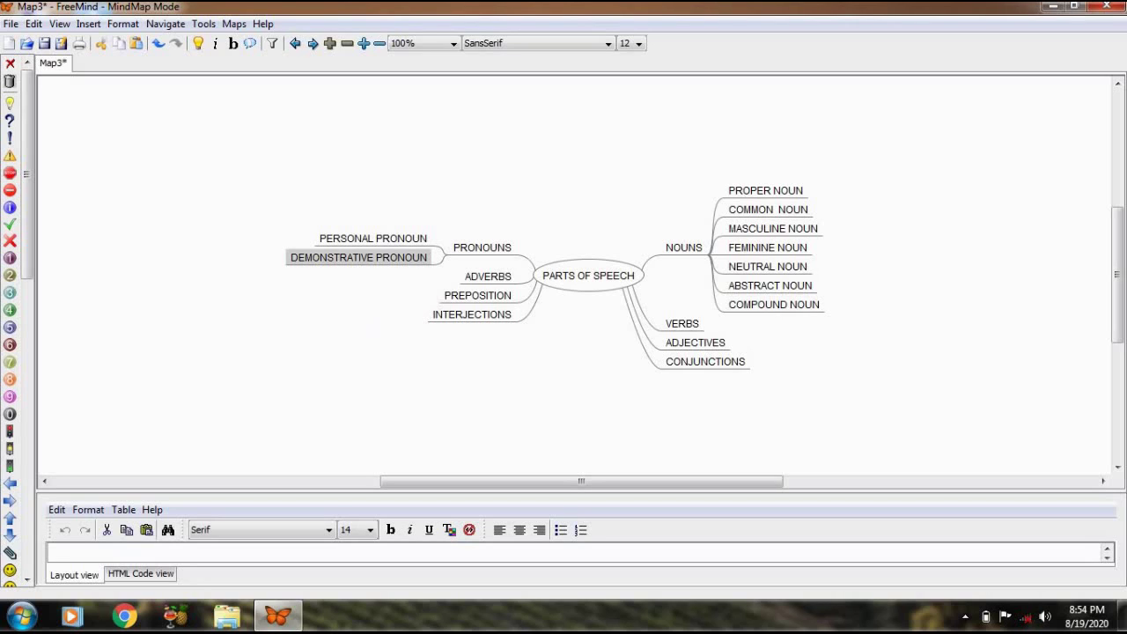
Undo the naming of the DEMONSTRATIVE PRONOUN node and redo it.
{"action": "left_click", "coordinate": [159, 50]}
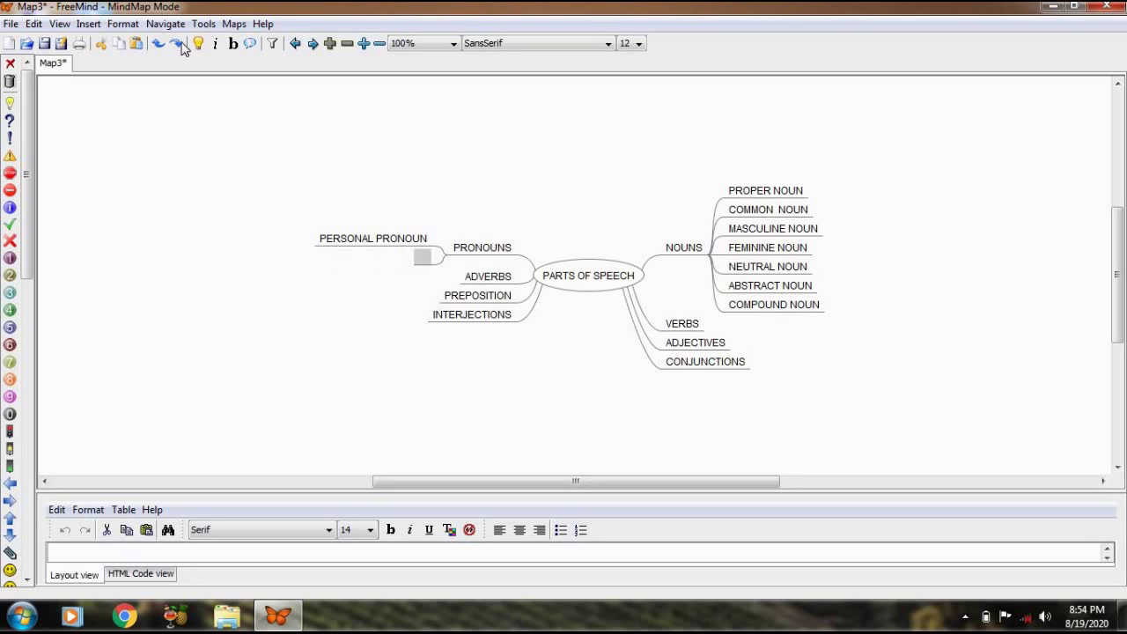
{"action": "left_click", "coordinate": [181, 45]}
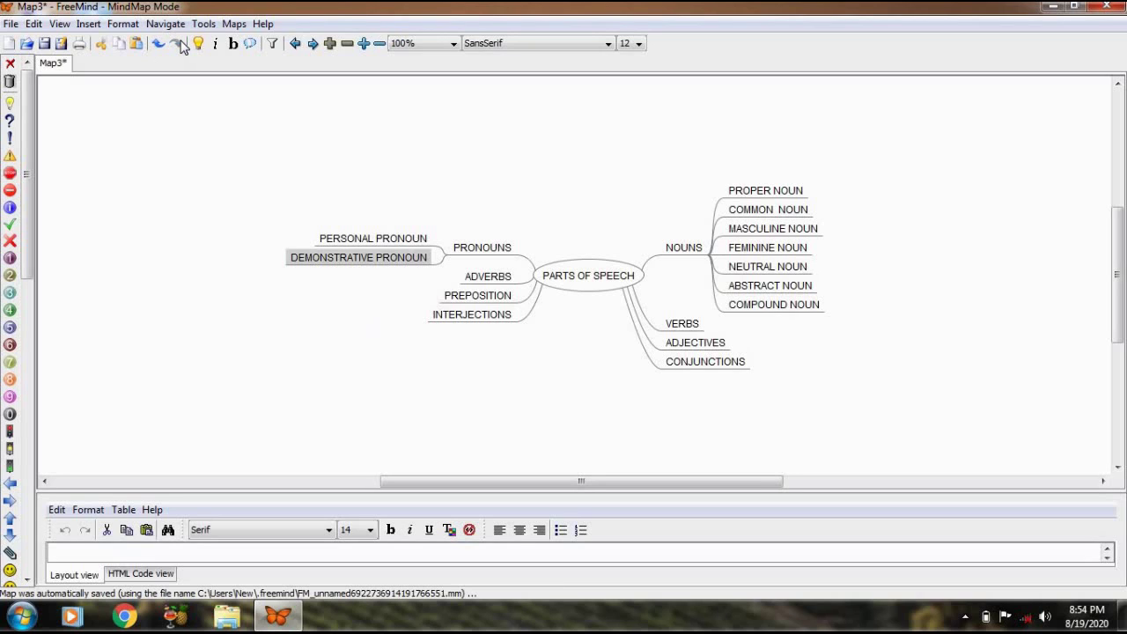
Add child nodes named FINITE VERB and ACTION VERBS to the VERBS node.
{"action": "left_click", "coordinate": [683, 333]}
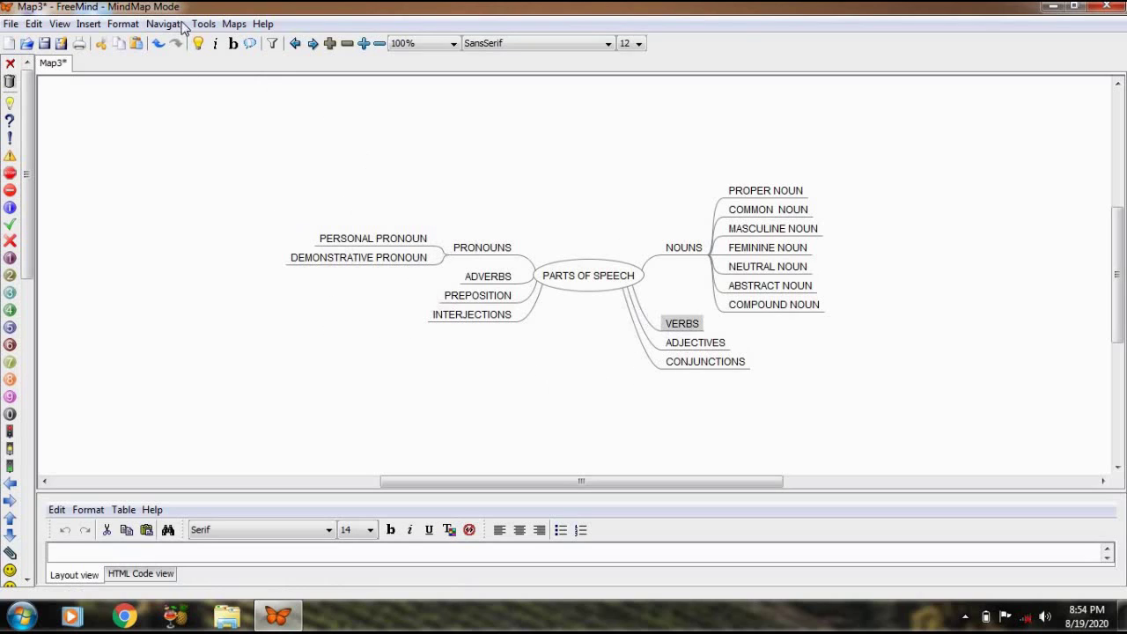
{"action": "left_click", "coordinate": [195, 49]}
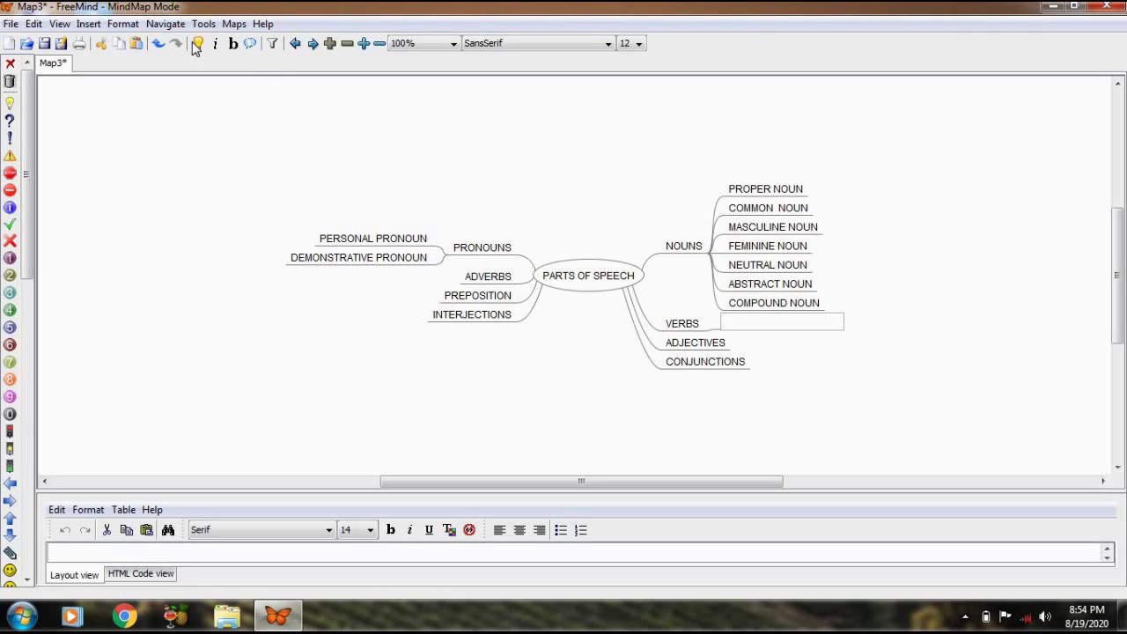
{"action": "type", "text": "FINITE VERB"}
{"action": "key", "text": "Return"}
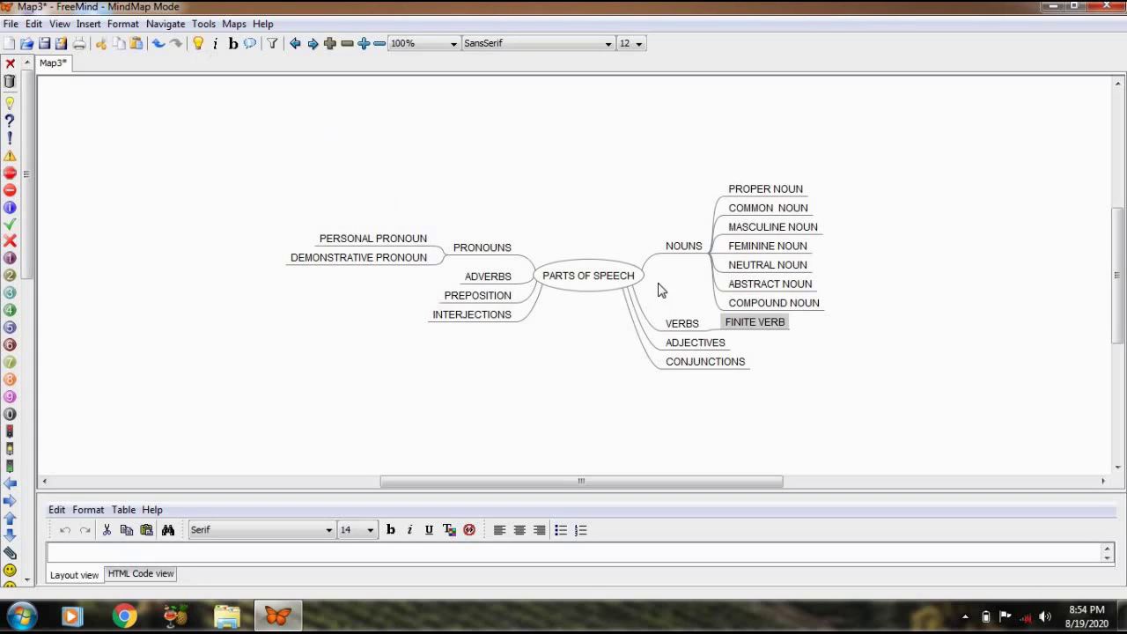
{"action": "mouse_move", "coordinate": [693, 328]}
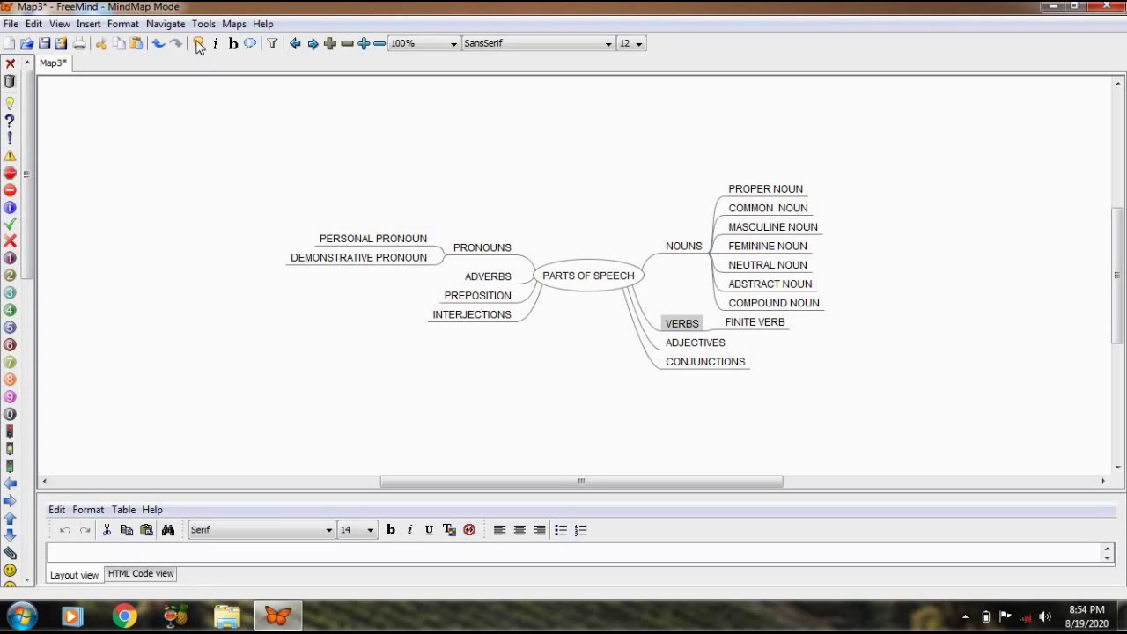
{"action": "key", "text": "Insert"}
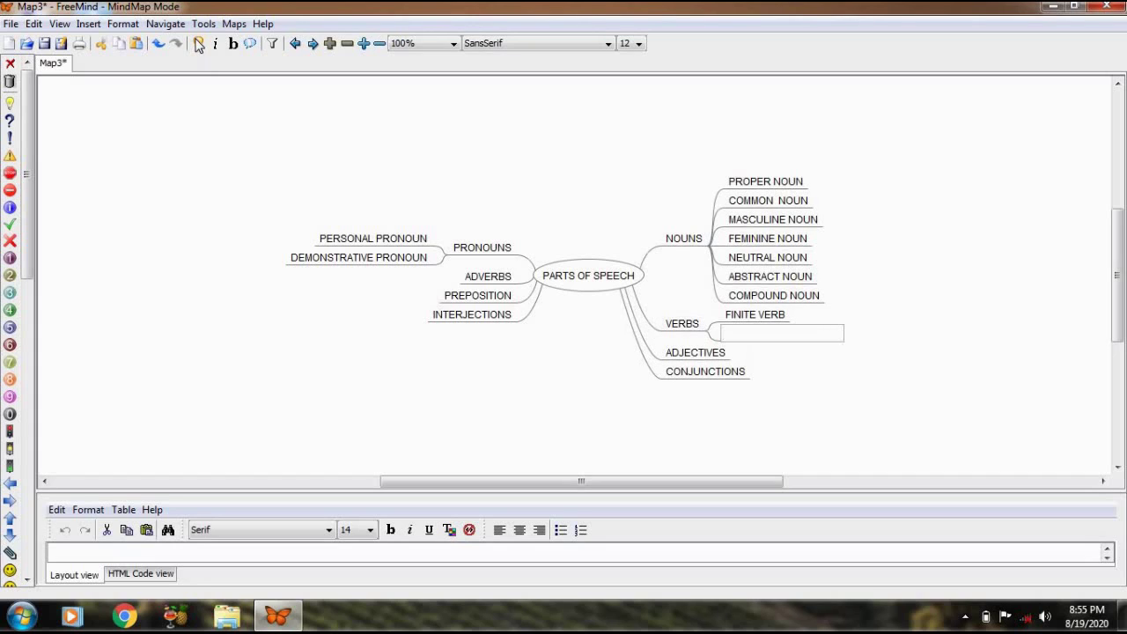
{"action": "type", "text": "ACTION VERBS"}
{"action": "key", "text": "Return"}
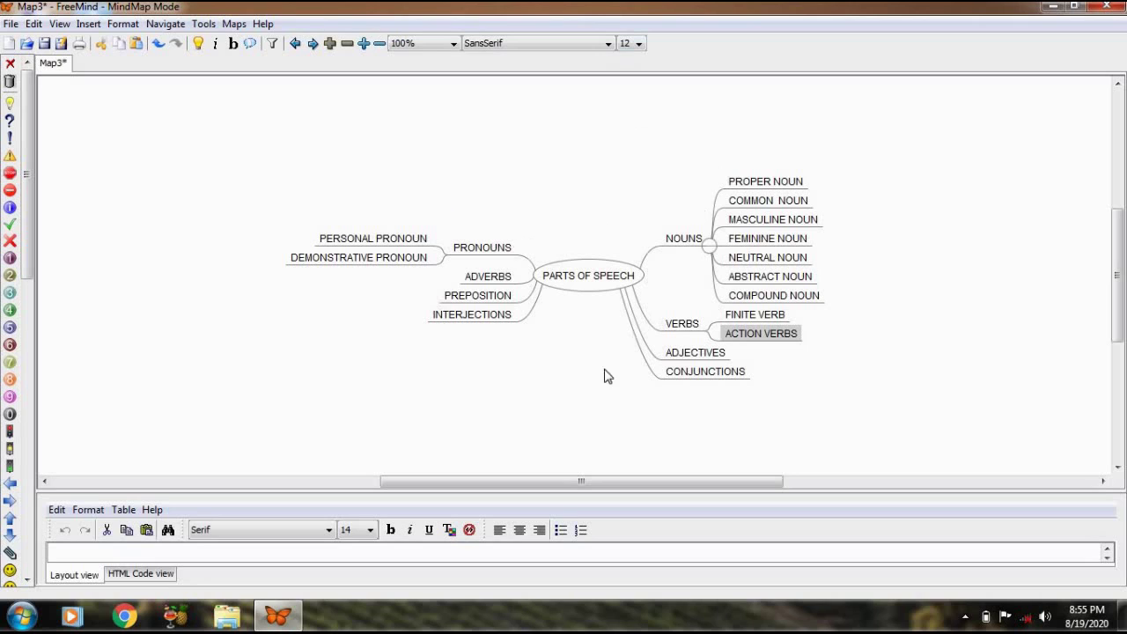
{"action": "right_click", "coordinate": [616, 280]}
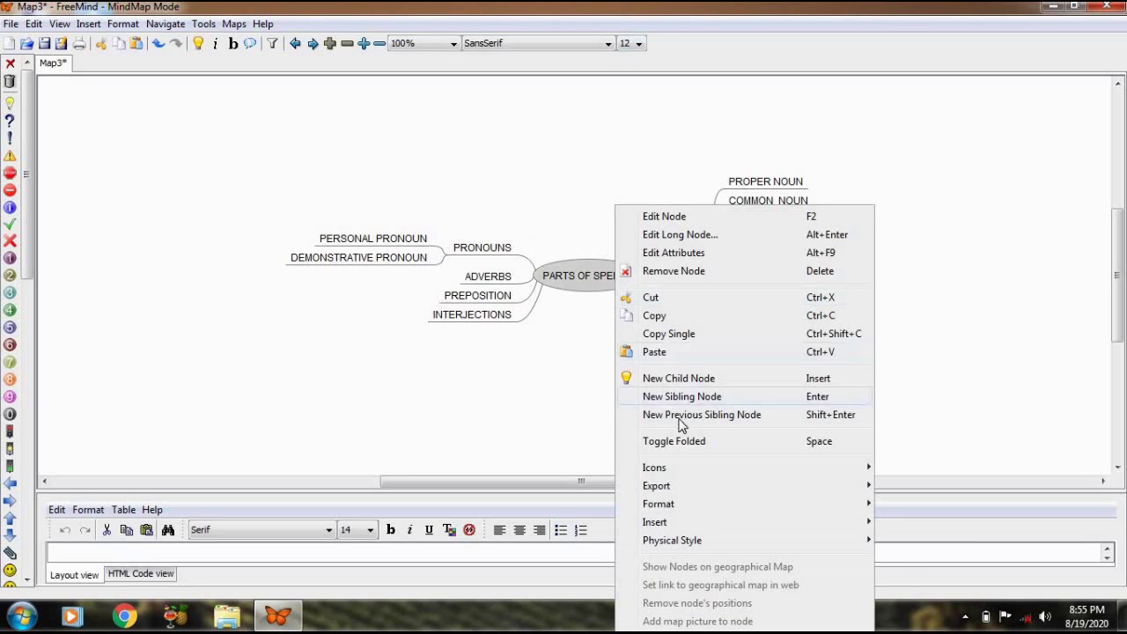
{"action": "mouse_move", "coordinate": [676, 459]}
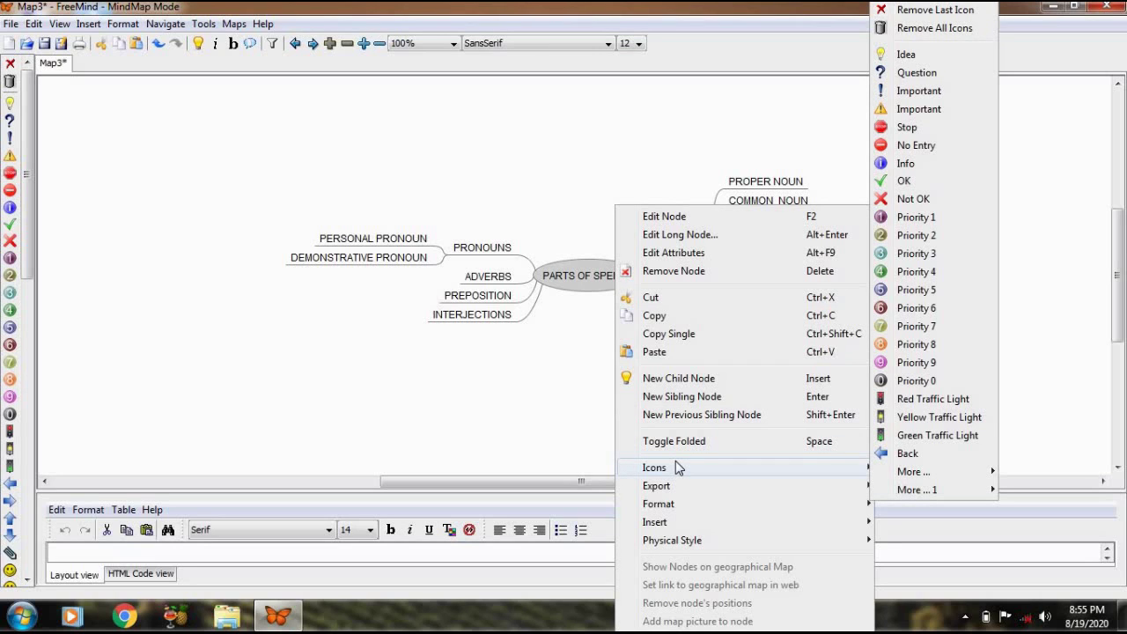
{"action": "left_click", "coordinate": [581, 411]}
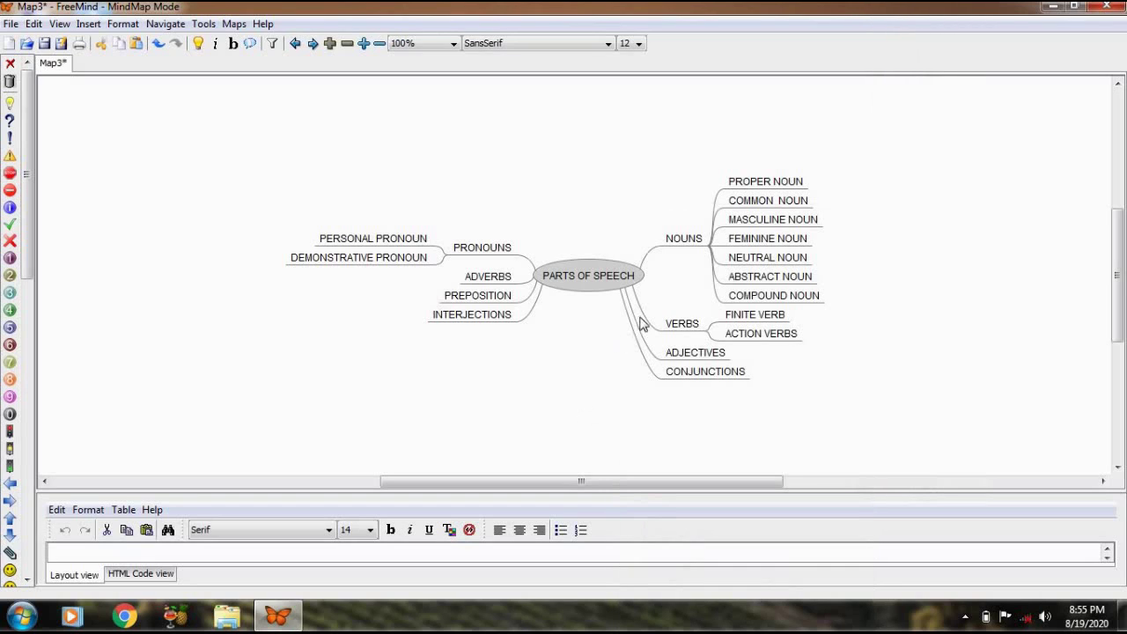
Mark the NOUNS node with the Priority 1 icon and the PRONOUNS node with the Priority 2 icon.
{"action": "left_click", "coordinate": [693, 241]}
{"action": "right_click", "coordinate": [691, 241]}
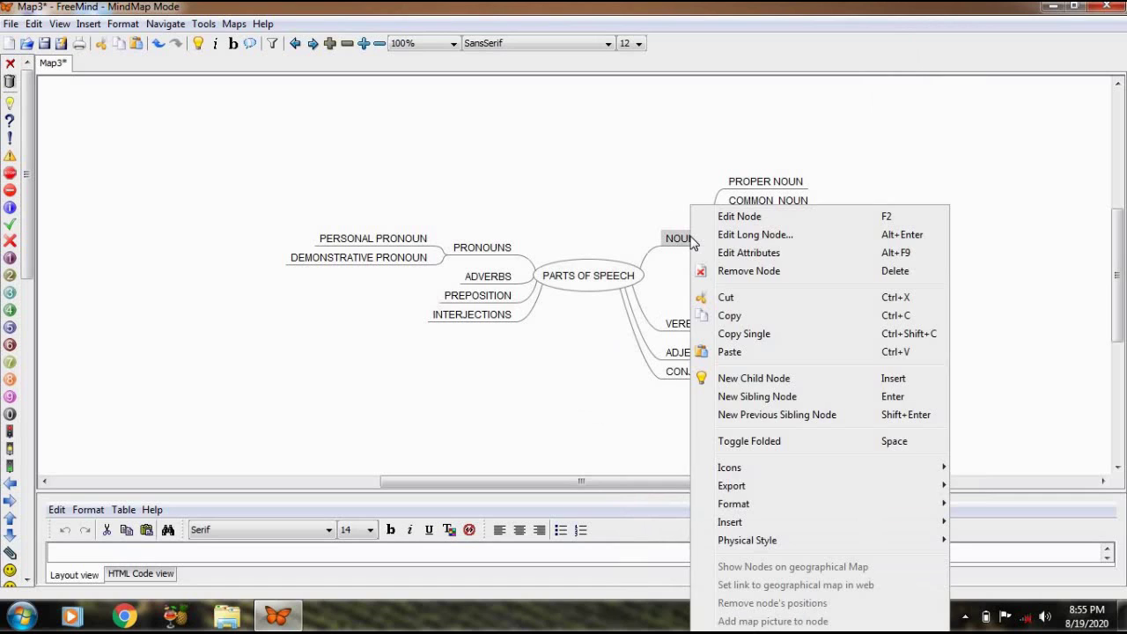
{"action": "mouse_move", "coordinate": [747, 468]}
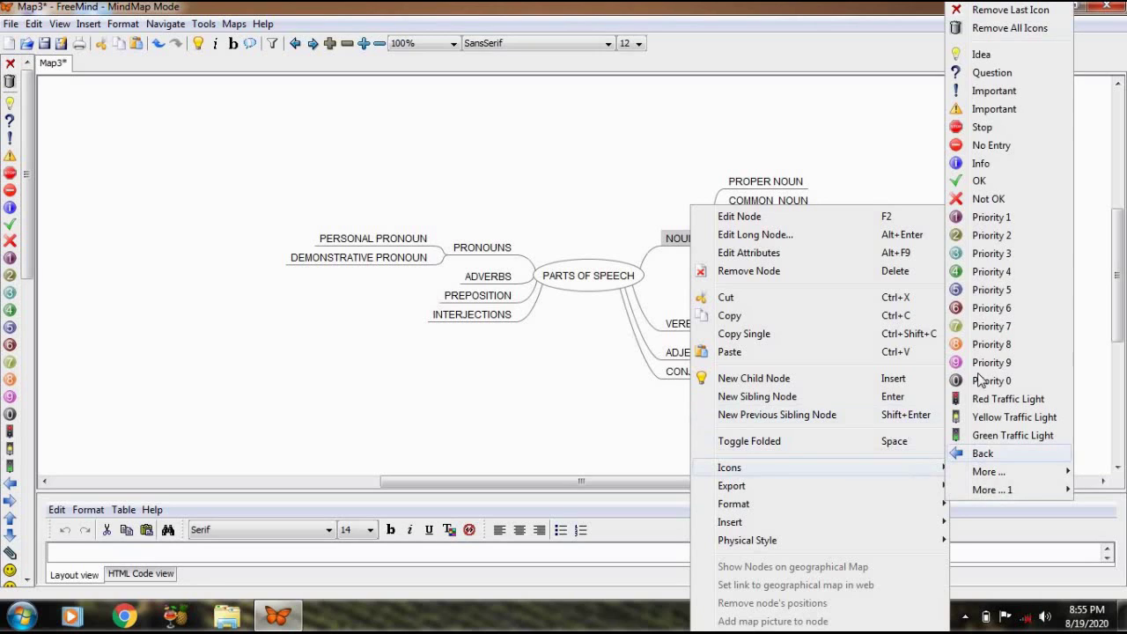
{"action": "left_click", "coordinate": [987, 218]}
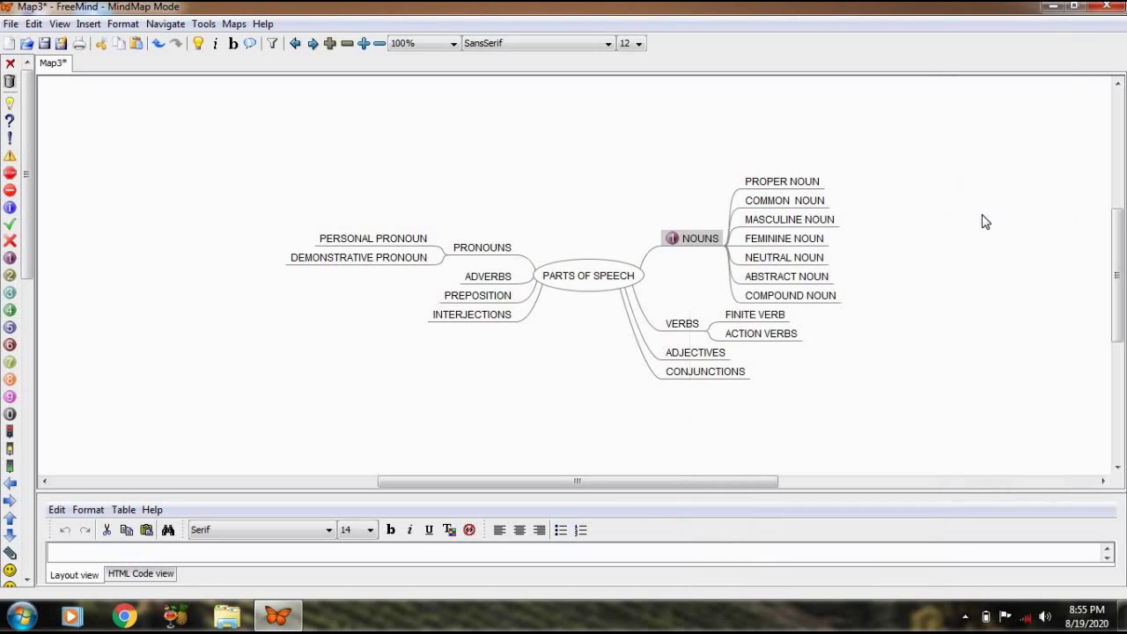
{"action": "left_click", "coordinate": [408, 247]}
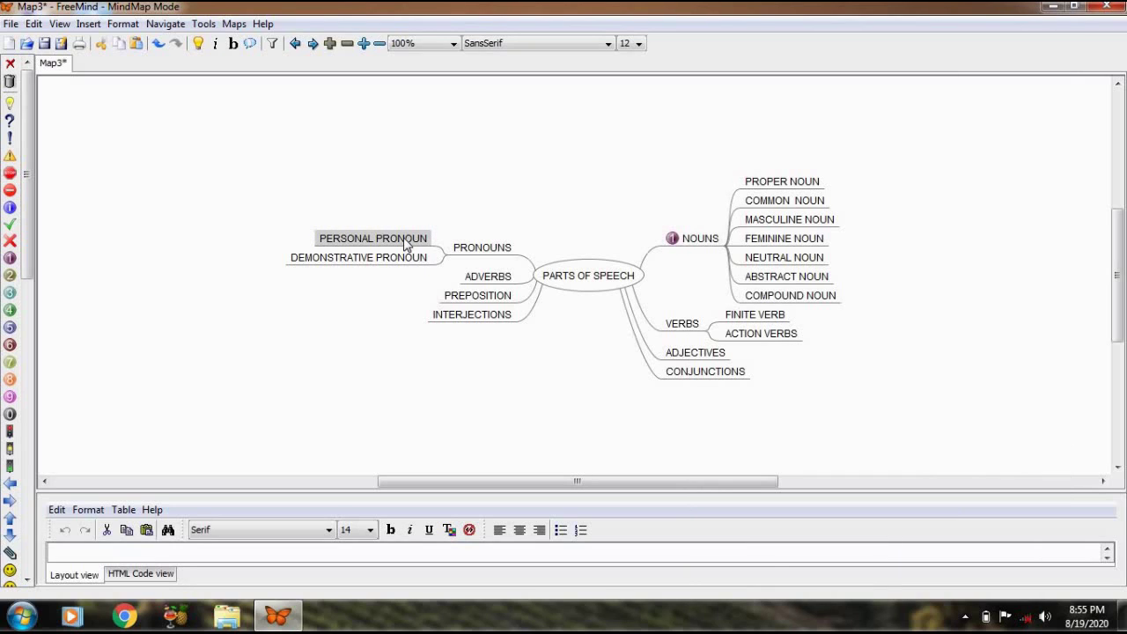
{"action": "left_click", "coordinate": [478, 250]}
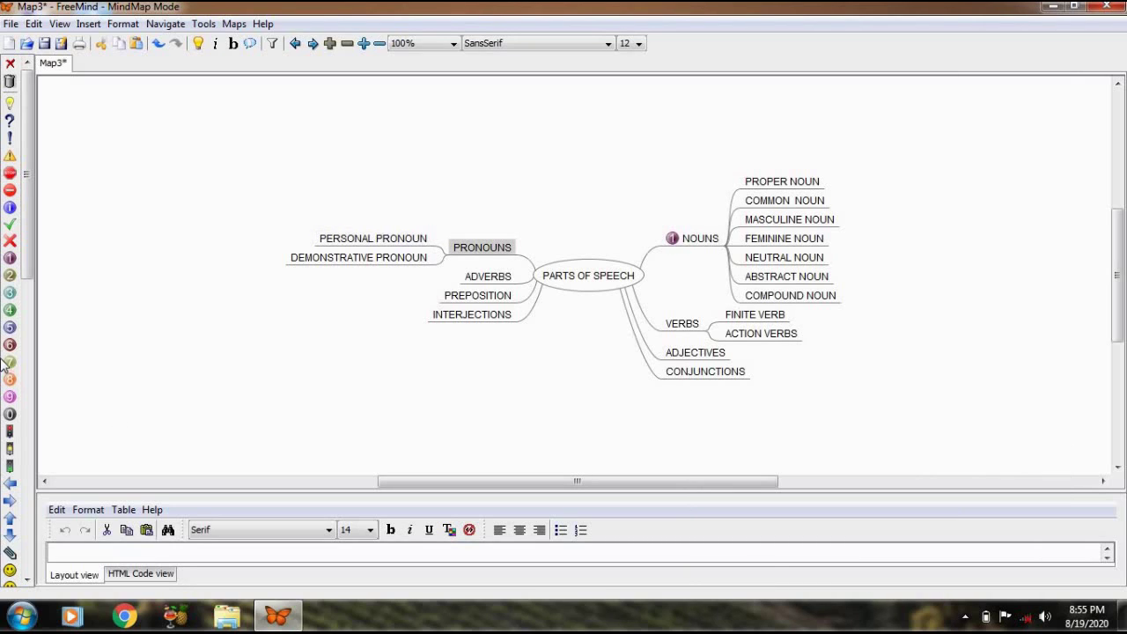
{"action": "left_click", "coordinate": [10, 276]}
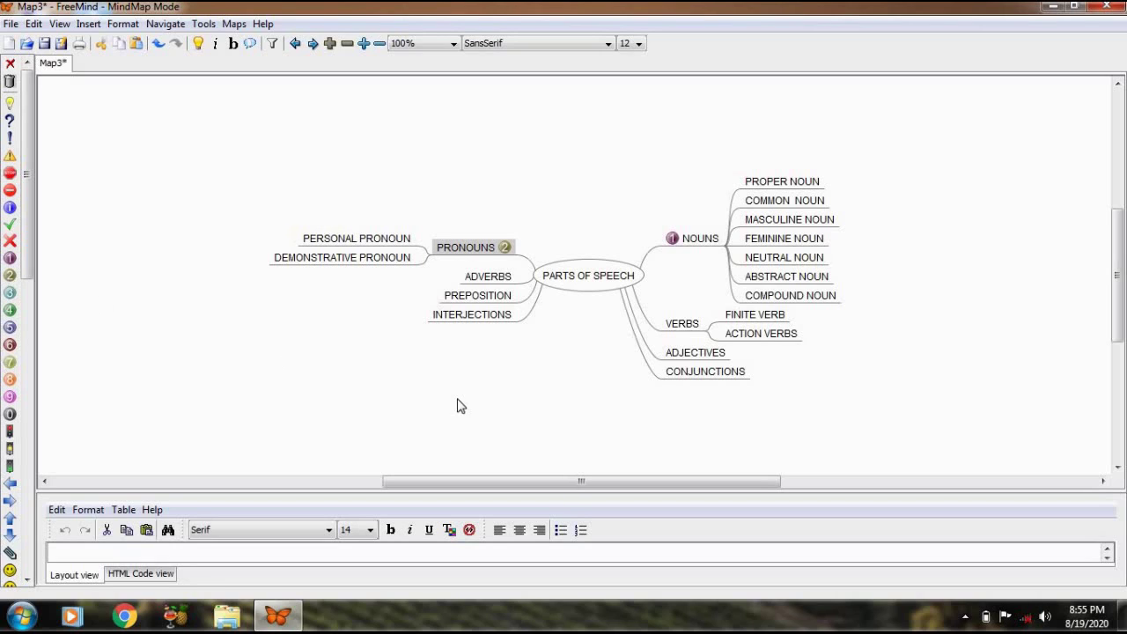
Mark the VERBS node with the Priority 3 icon and the ADVERBS node with the Priority 4 icon.
{"action": "left_click", "coordinate": [671, 325]}
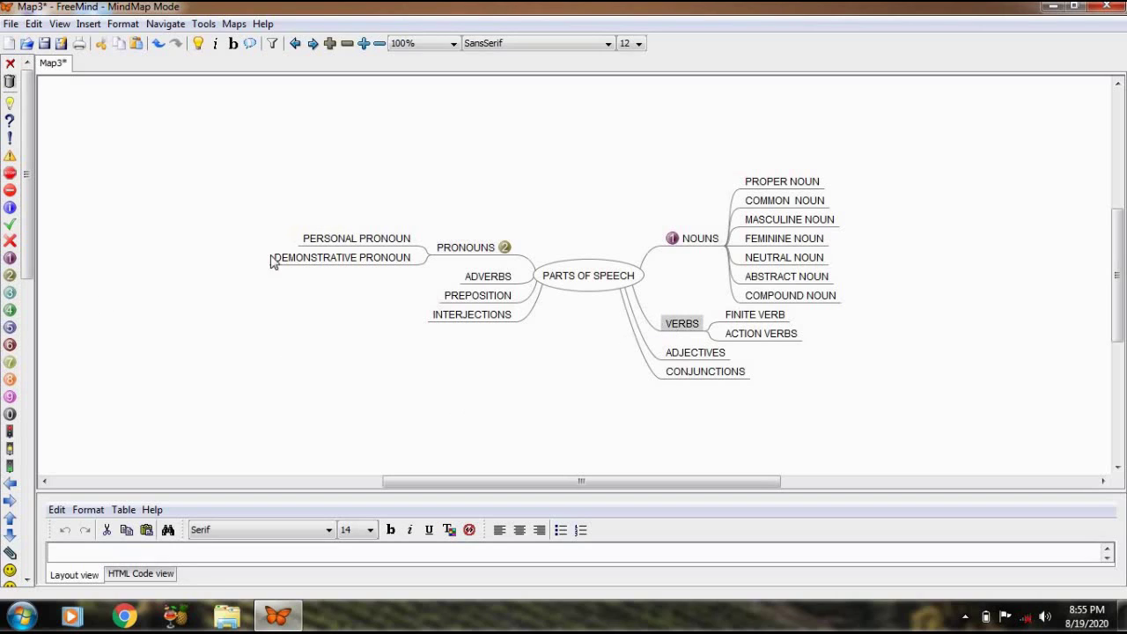
{"action": "left_click", "coordinate": [11, 293]}
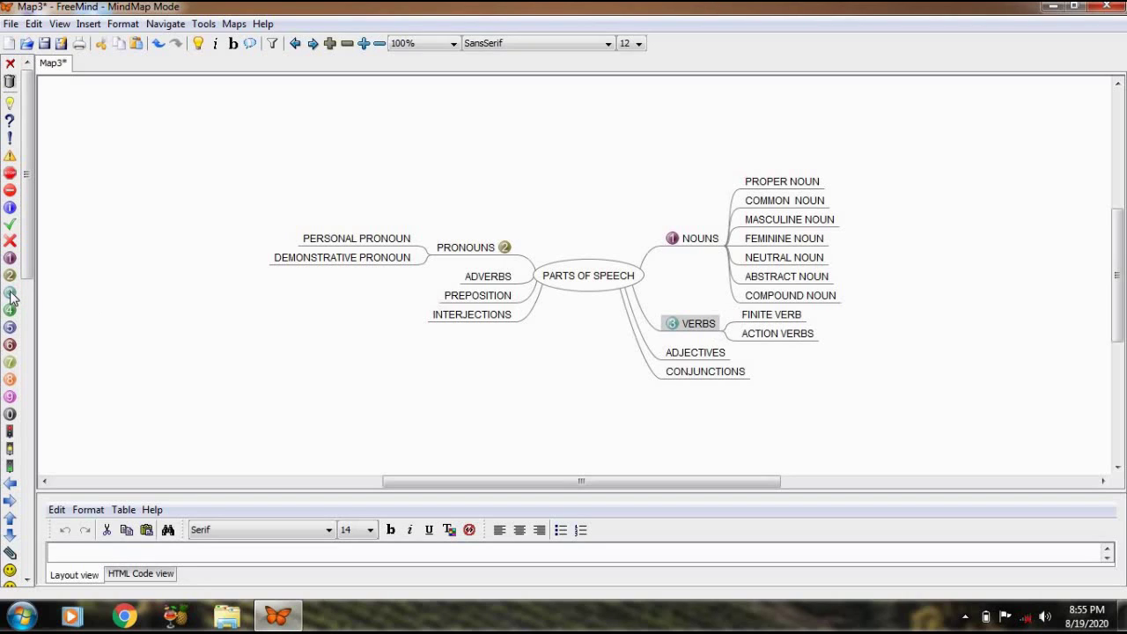
{"action": "left_click", "coordinate": [490, 279]}
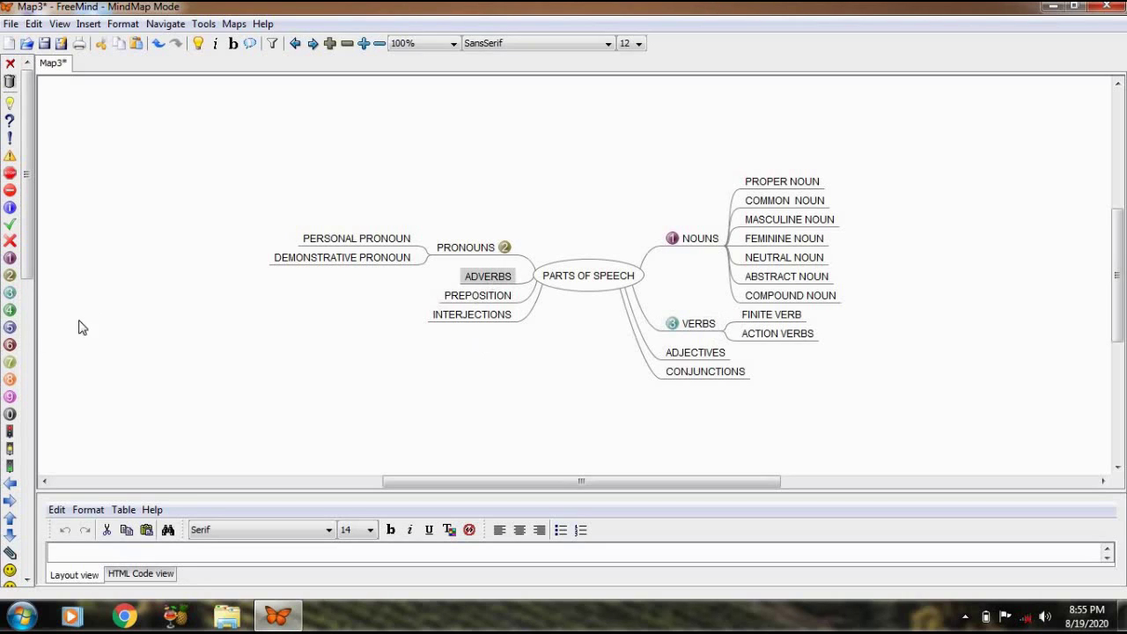
{"action": "left_click", "coordinate": [10, 311]}
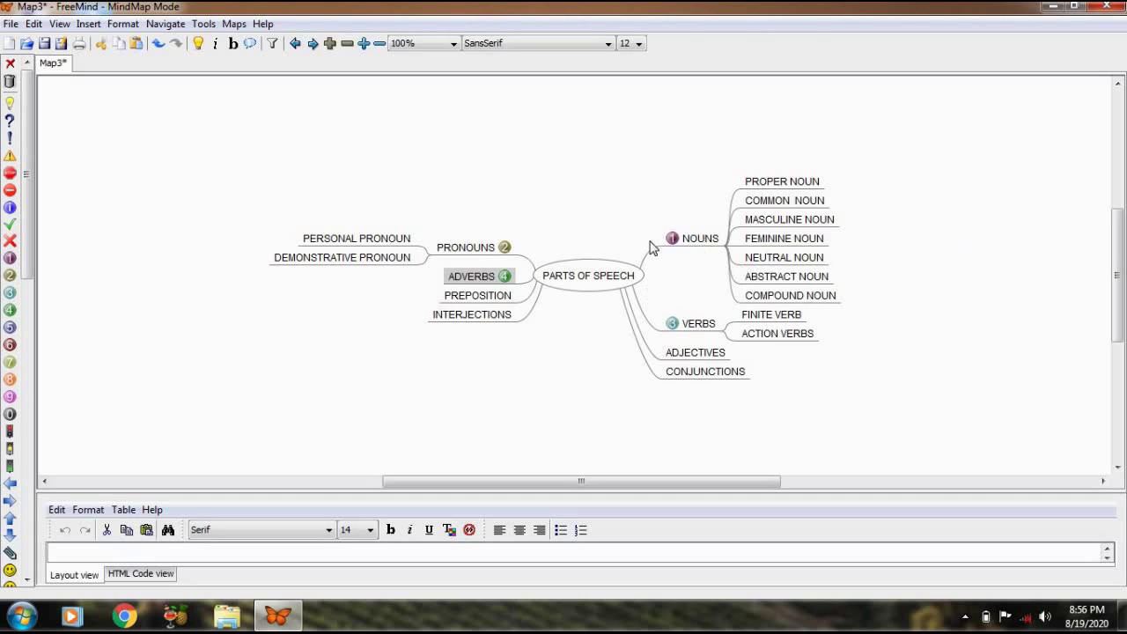
Fold the NOUNS, VERBS and PRONOUNS branches to hide their child nodes.
{"action": "left_click", "coordinate": [732, 250]}
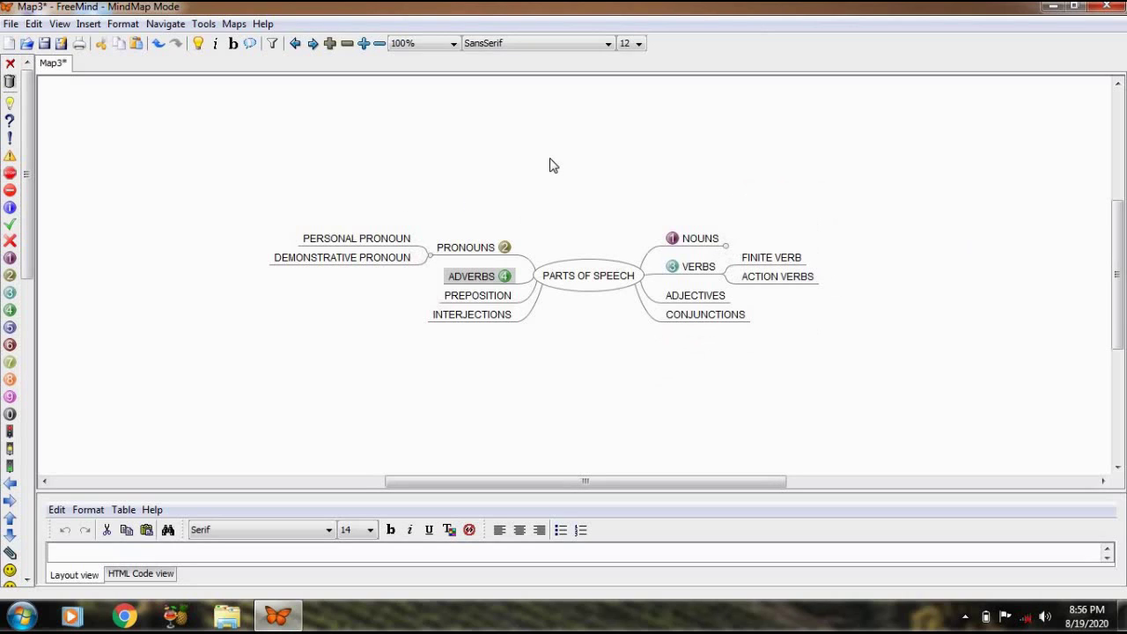
{"action": "left_click", "coordinate": [724, 276]}
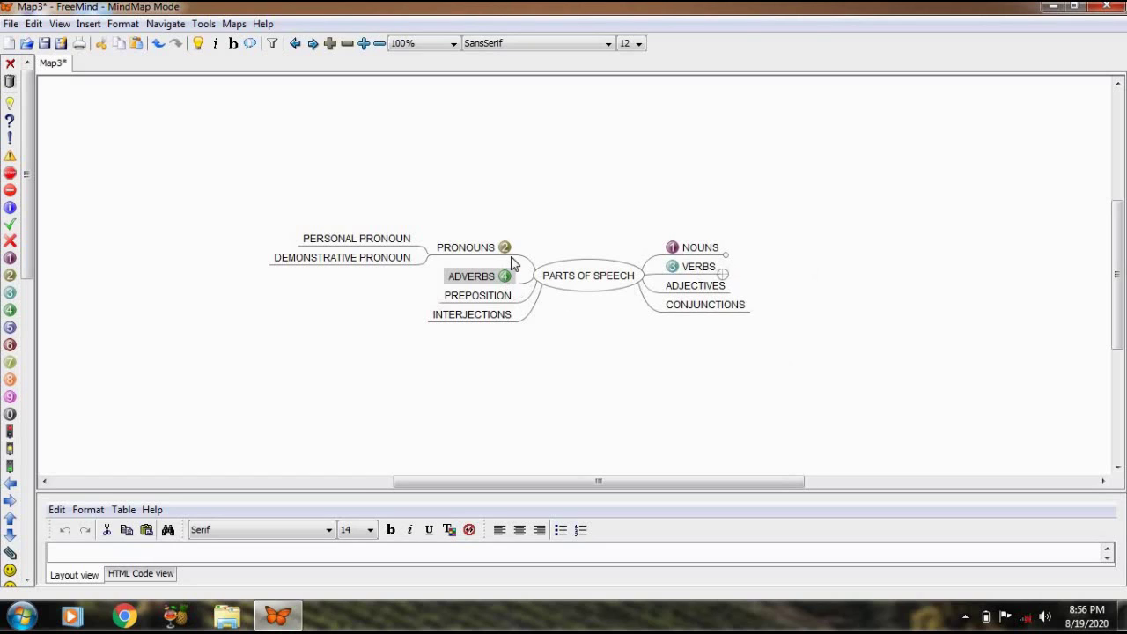
{"action": "left_click", "coordinate": [429, 256]}
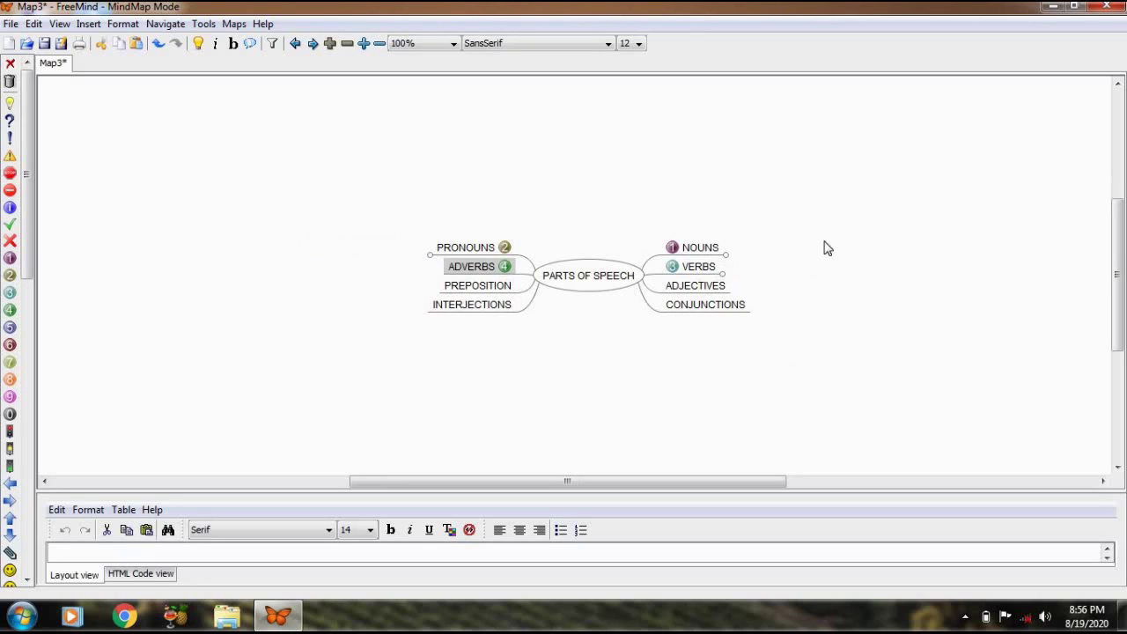
Number the remaining branches with priority icons: 5 on ADJECTIVES, 6 on PREPOSITION, 7 on CONJUNCTIONS and 8 on INTERJECTIONS.
{"action": "left_click", "coordinate": [686, 292]}
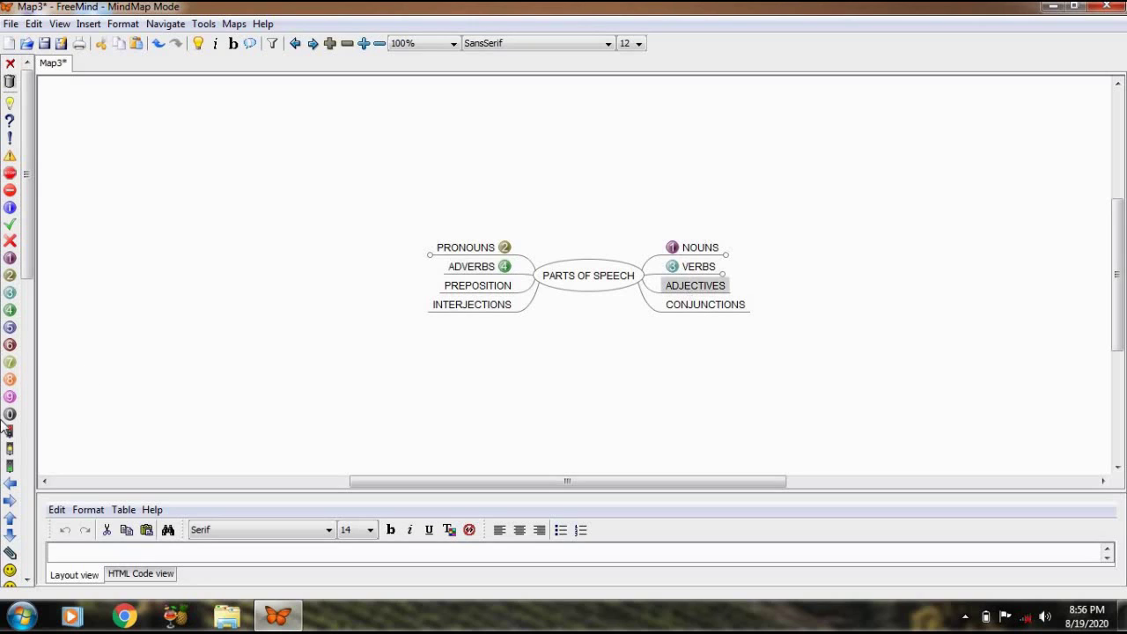
{"action": "left_click", "coordinate": [9, 327]}
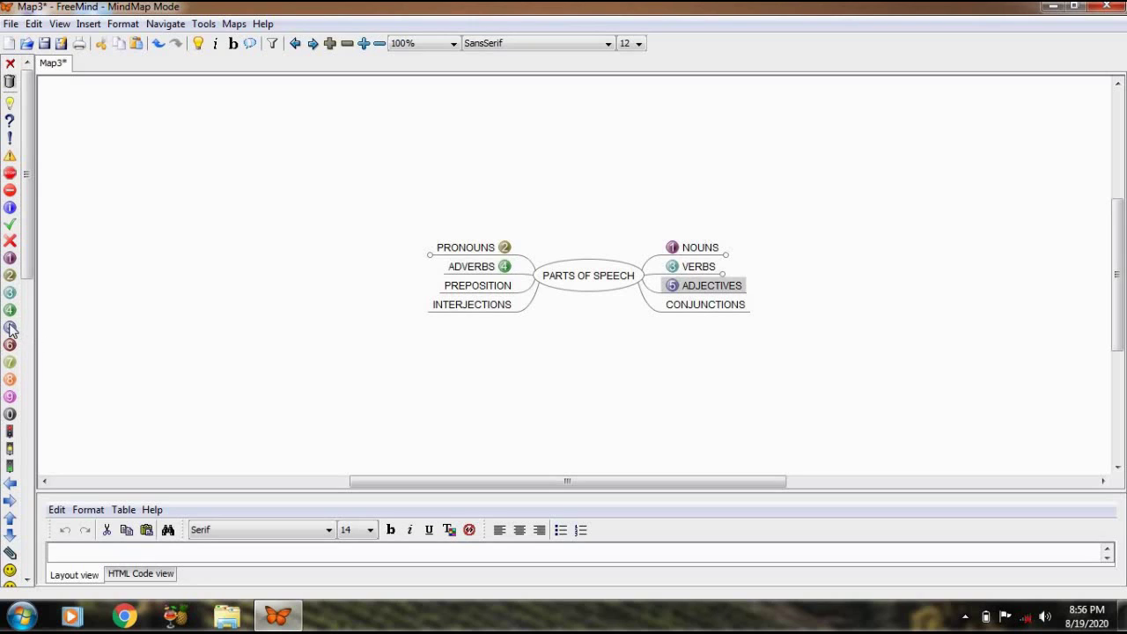
{"action": "left_click", "coordinate": [507, 288]}
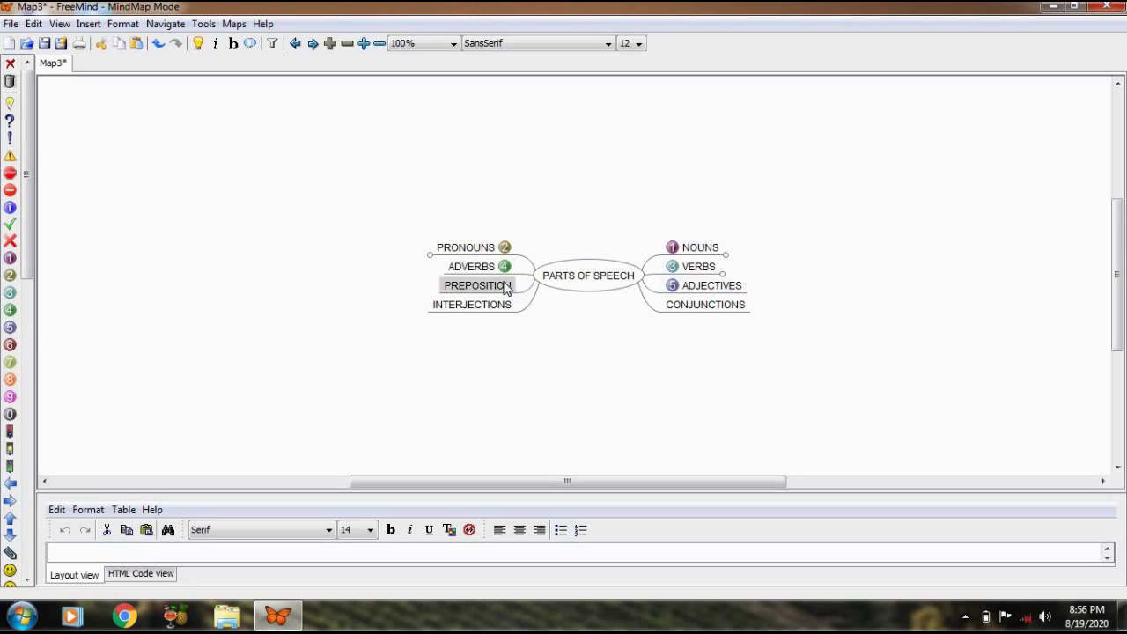
{"action": "left_click", "coordinate": [9, 344]}
{"action": "left_click", "coordinate": [709, 308]}
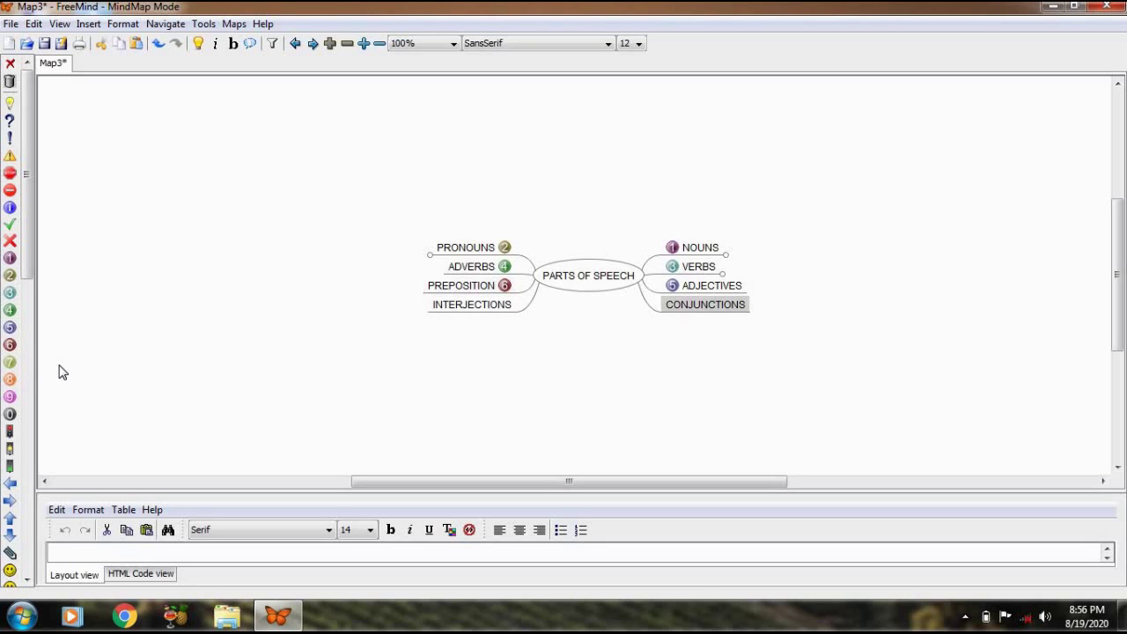
{"action": "left_click", "coordinate": [10, 362]}
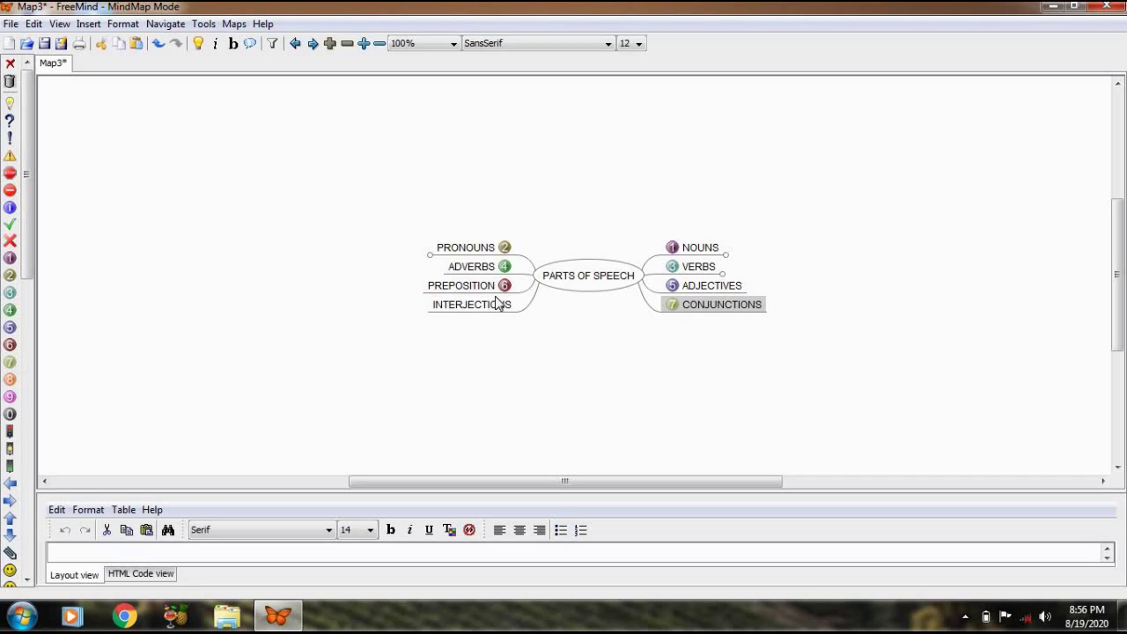
{"action": "left_click", "coordinate": [495, 310]}
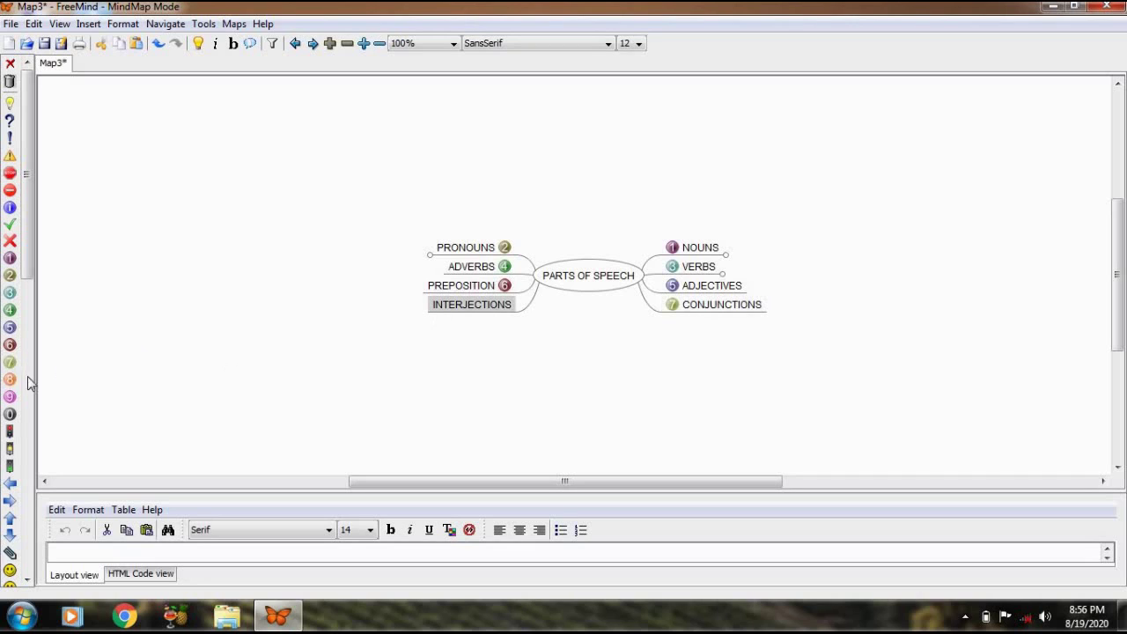
{"action": "left_click", "coordinate": [9, 380]}
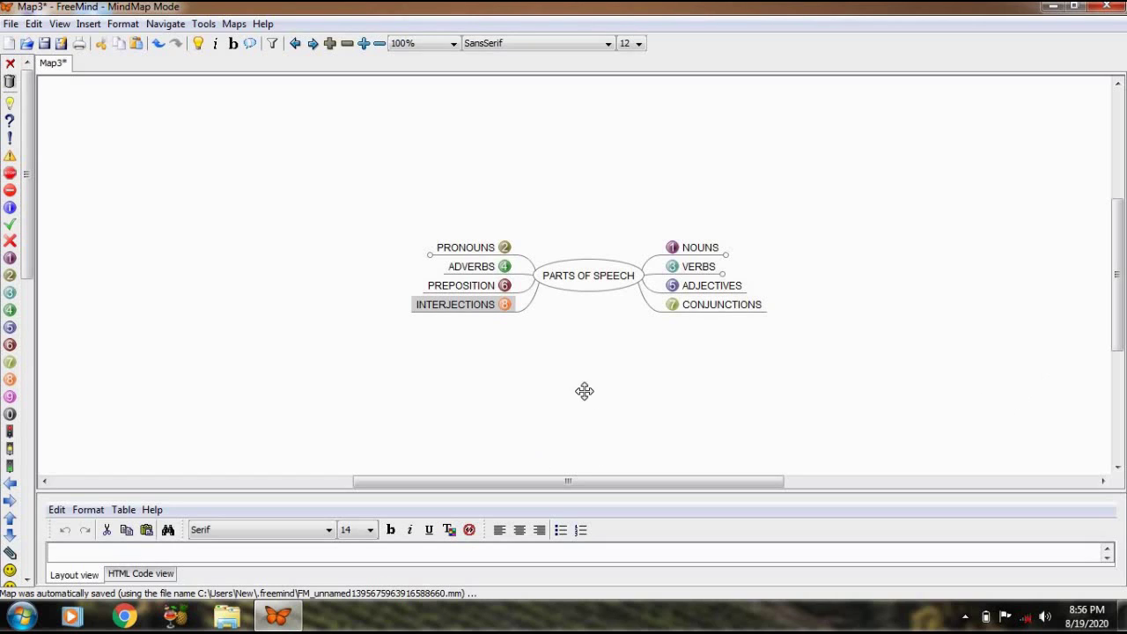
Unfold the NOUNS branch, and unfold and refold the PRONOUNS branch.
{"action": "left_click", "coordinate": [724, 256]}
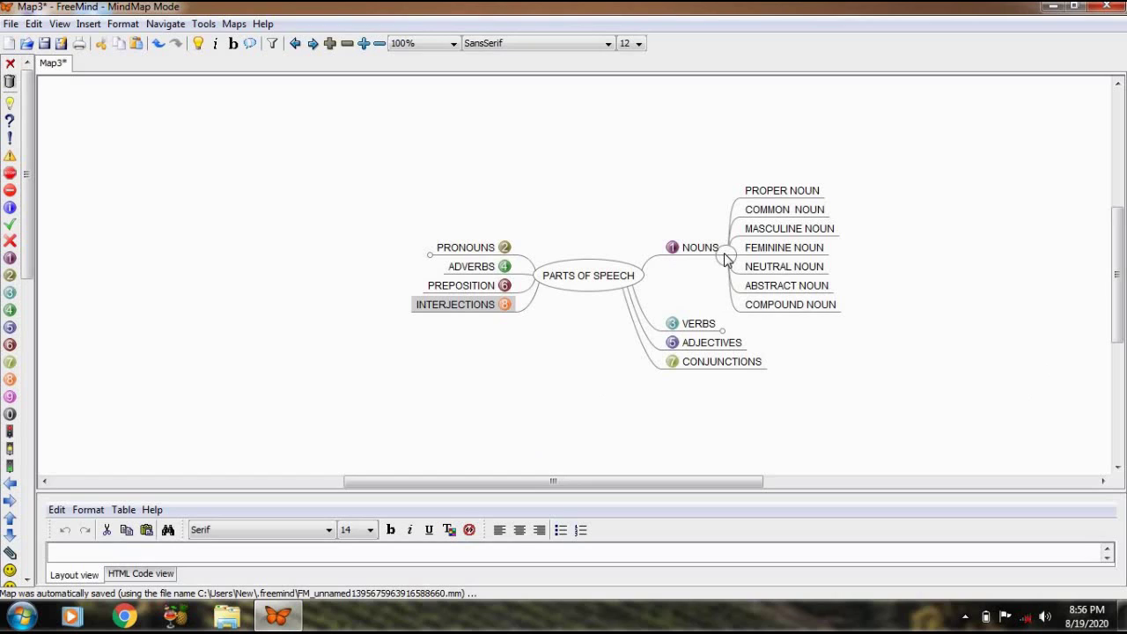
{"action": "left_click", "coordinate": [429, 255]}
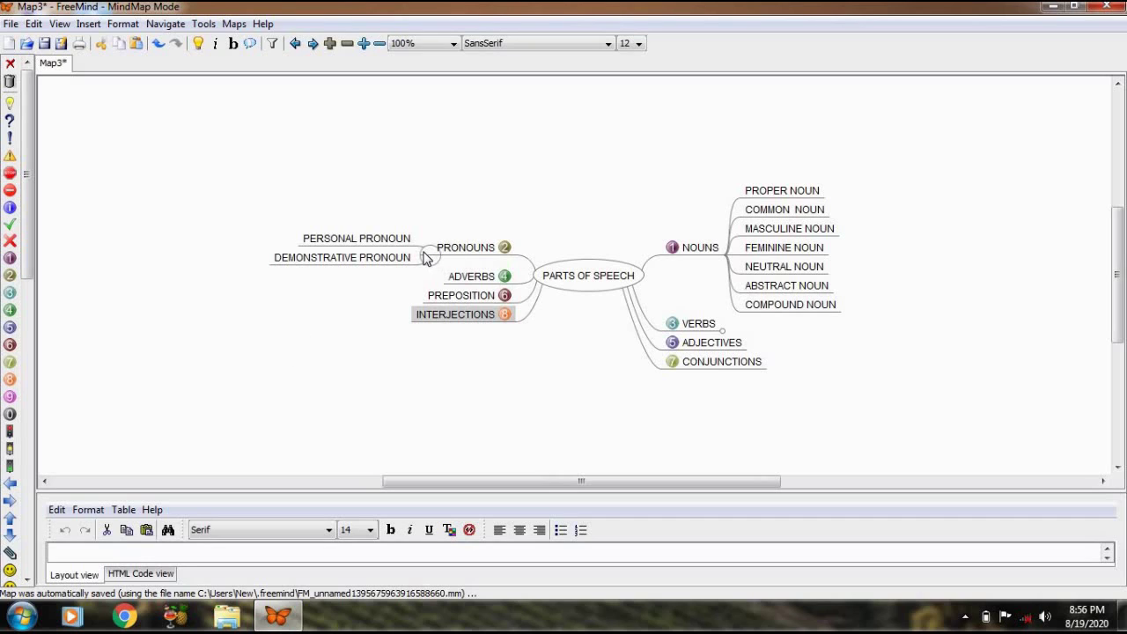
{"action": "left_click", "coordinate": [426, 257]}
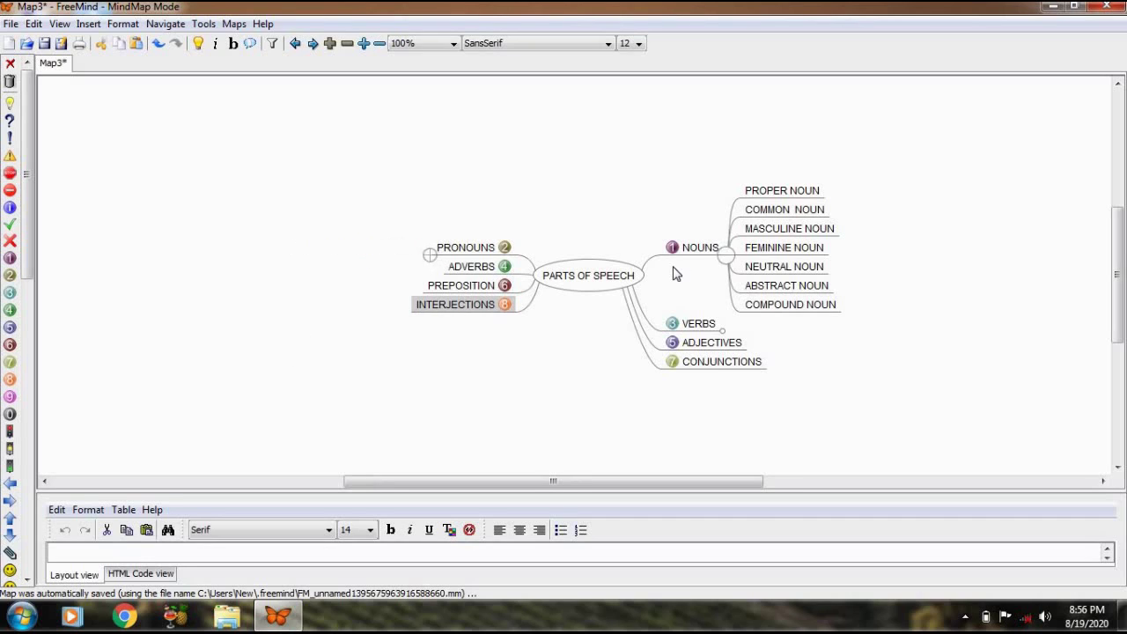
Make the text of the central PARTS OF SPEECH node bold.
{"action": "left_click", "coordinate": [590, 278]}
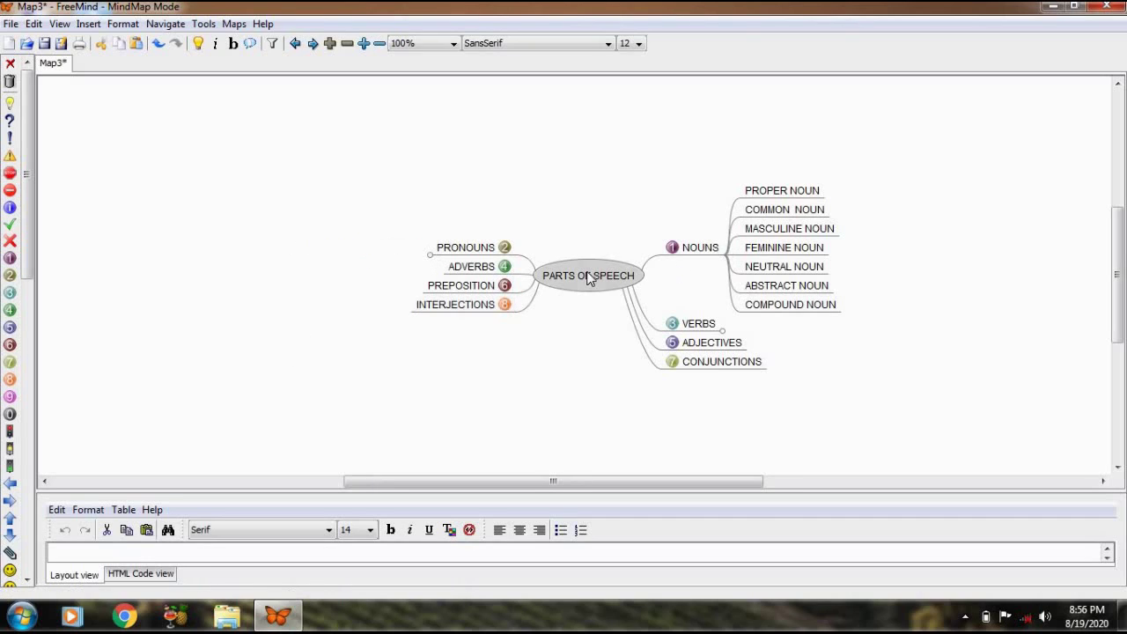
{"action": "right_click", "coordinate": [590, 277]}
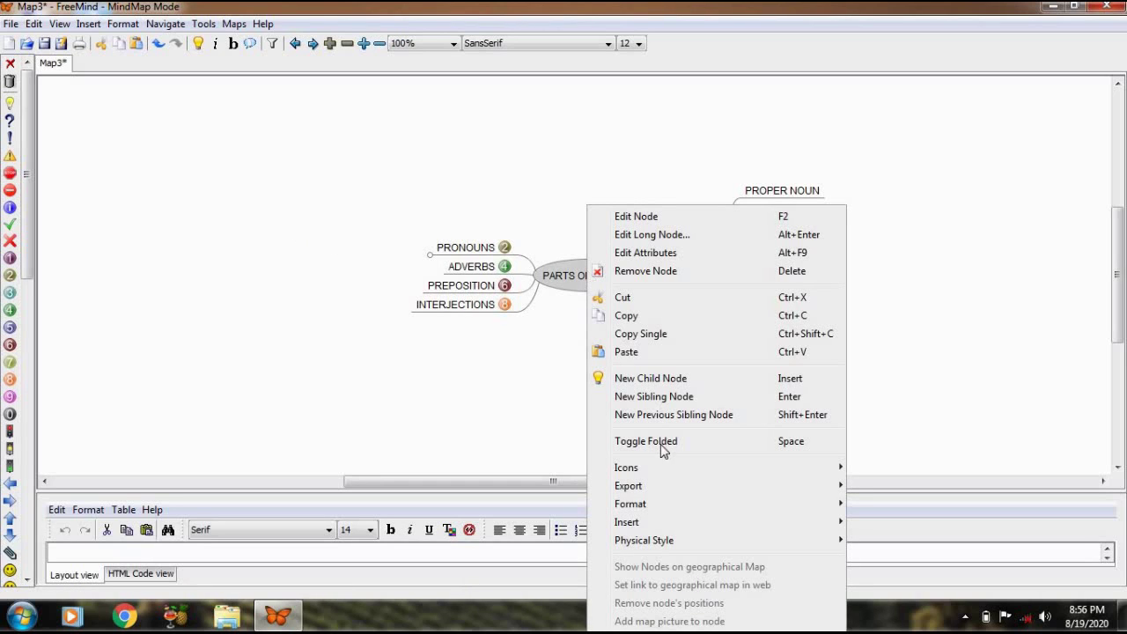
{"action": "mouse_move", "coordinate": [640, 509]}
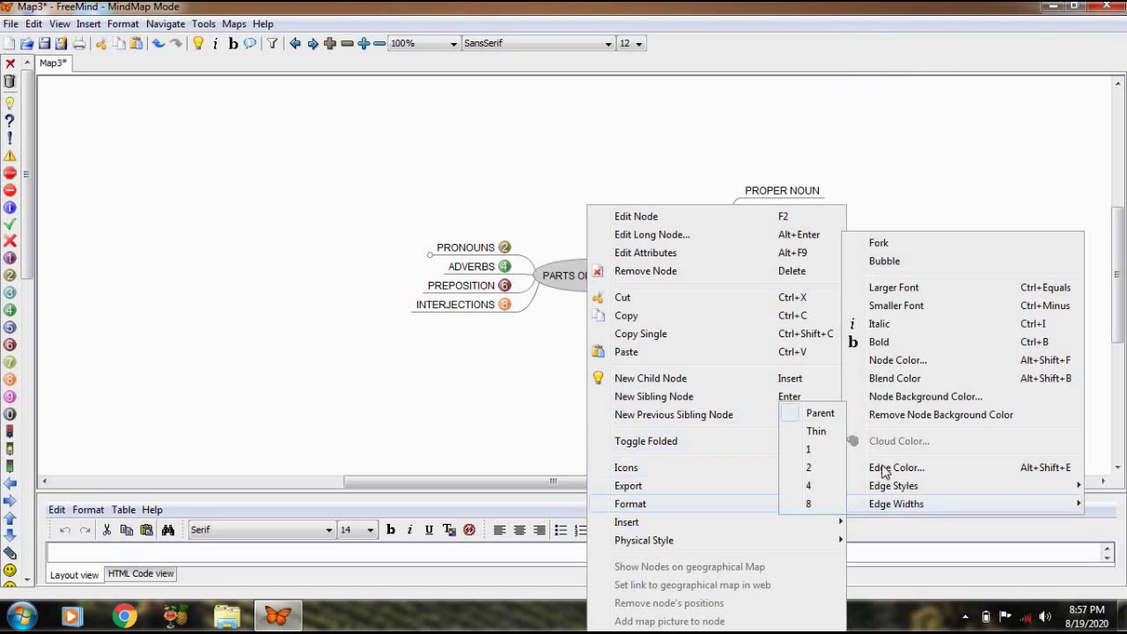
{"action": "left_click", "coordinate": [879, 346]}
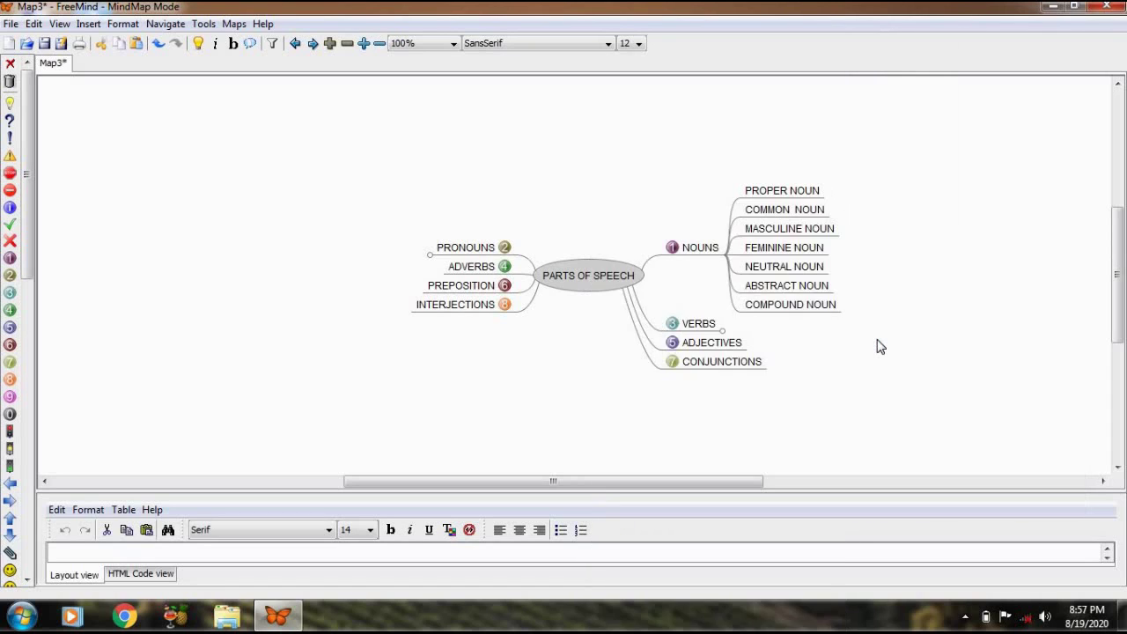
Set the edge color of the PARTS OF SPEECH node to a red swatch.
{"action": "right_click", "coordinate": [595, 280]}
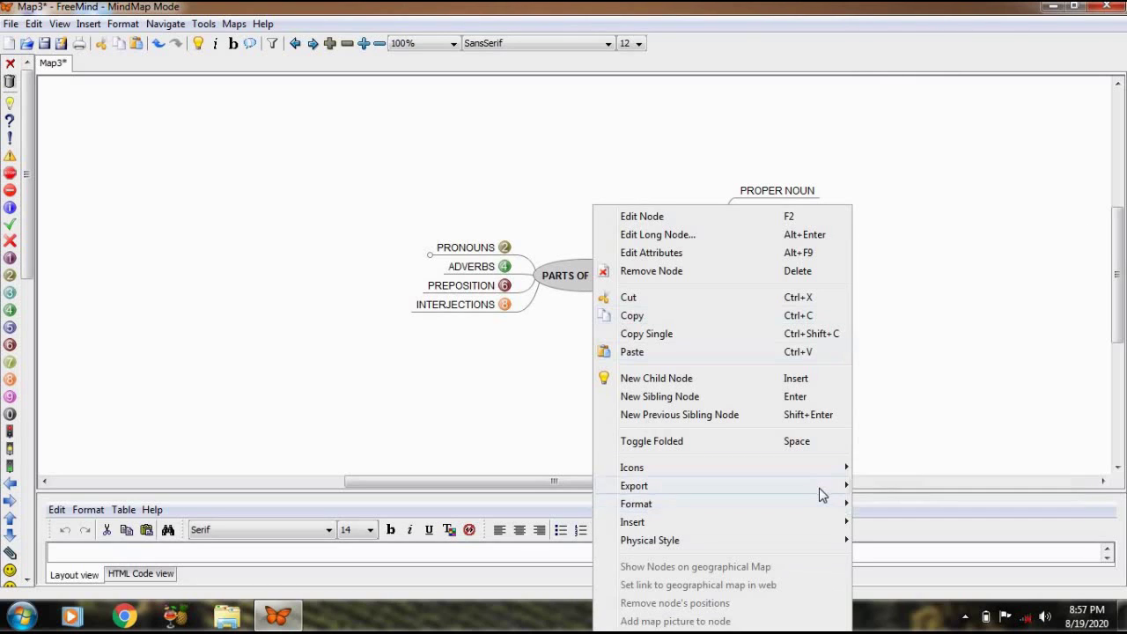
{"action": "mouse_move", "coordinate": [821, 506]}
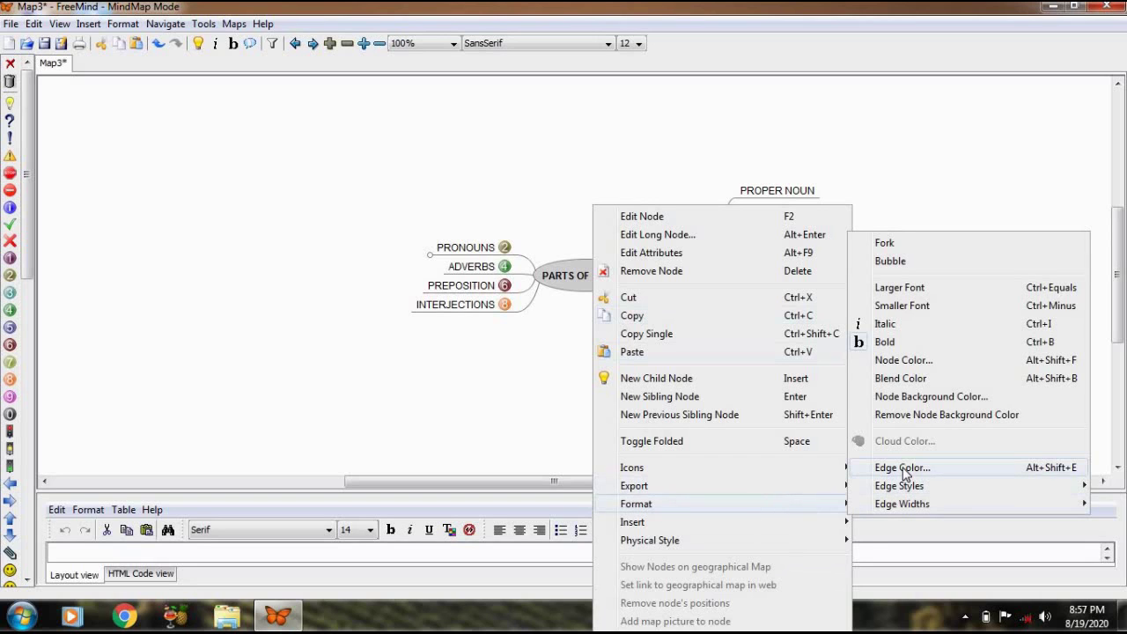
{"action": "left_click", "coordinate": [905, 470]}
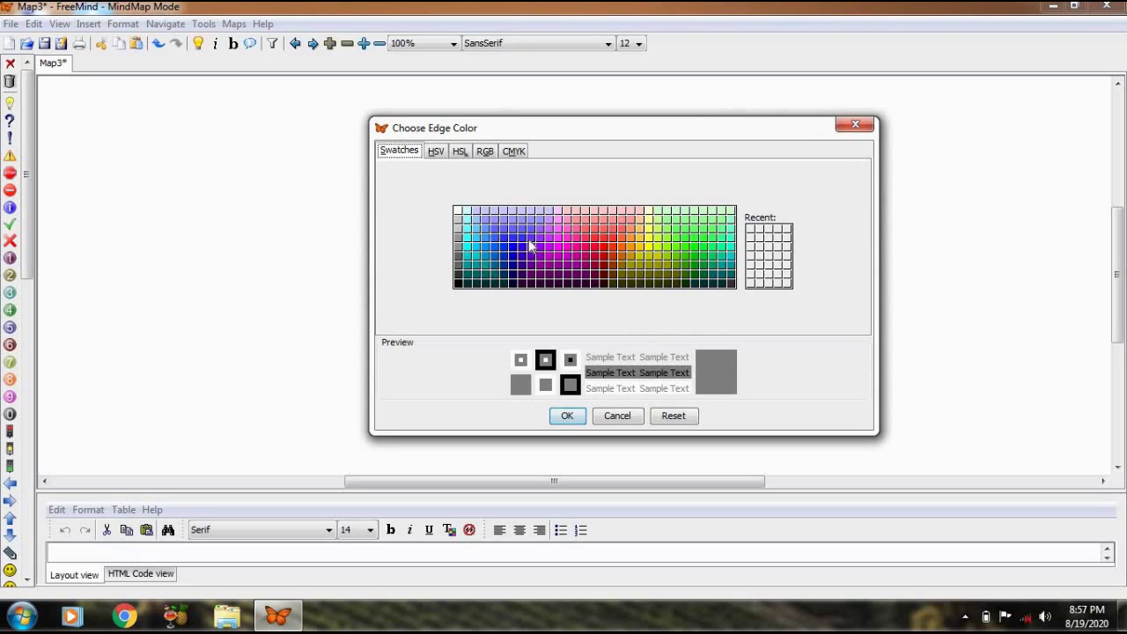
{"action": "left_click", "coordinate": [596, 255]}
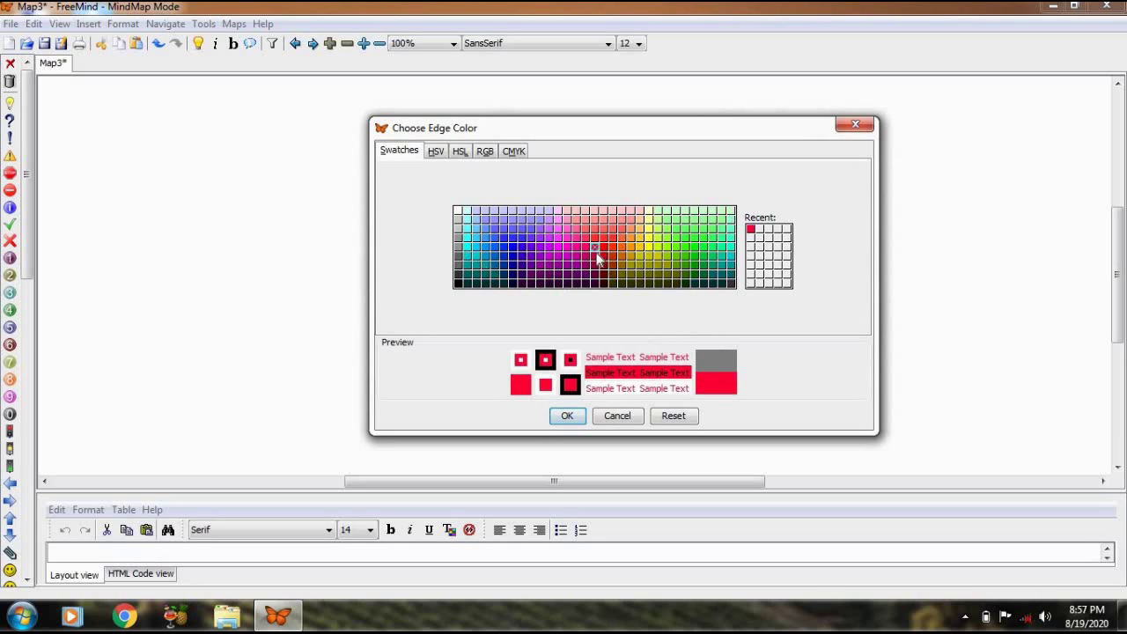
{"action": "left_click", "coordinate": [568, 416]}
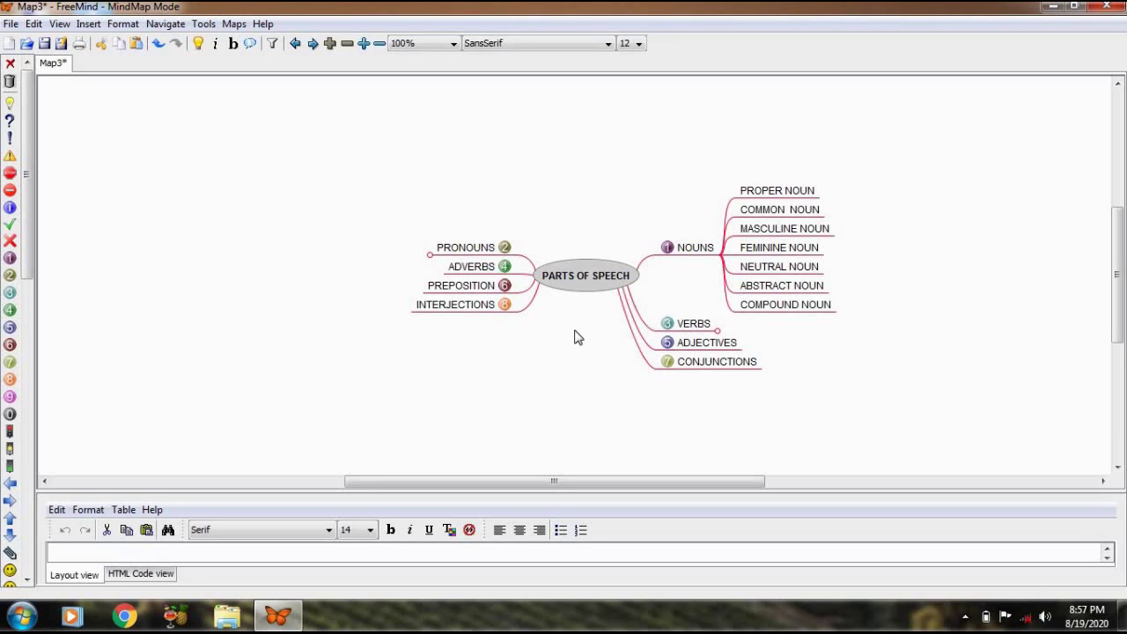
Set the node color of the central PARTS OF SPEECH text to a pale yellow swatch.
{"action": "right_click", "coordinate": [592, 272]}
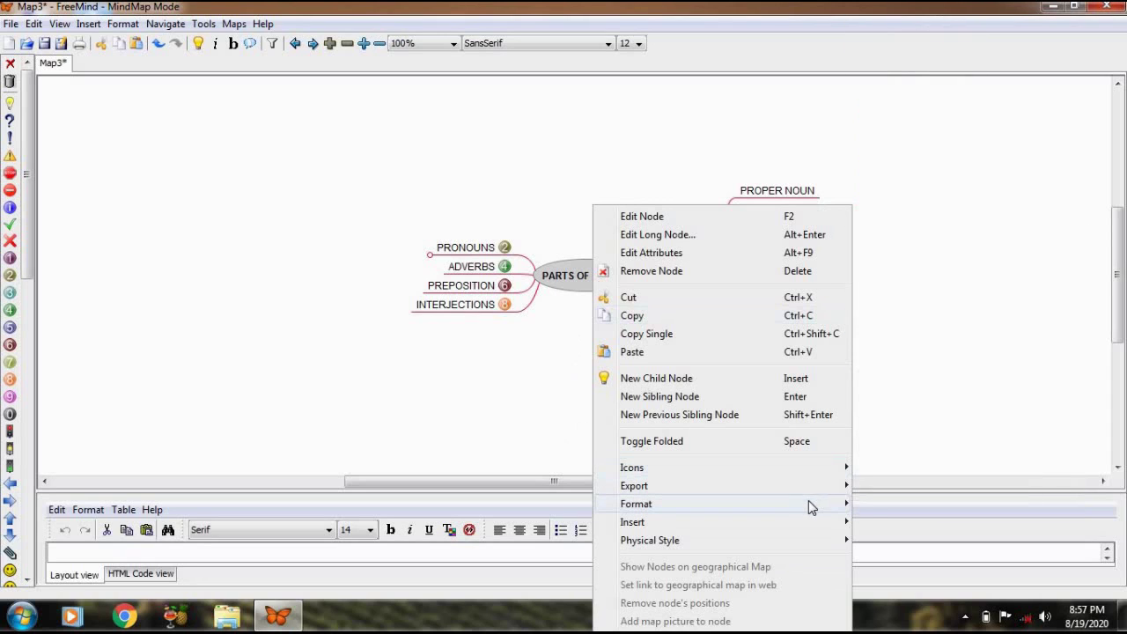
{"action": "mouse_move", "coordinate": [811, 502]}
{"action": "mouse_move", "coordinate": [892, 494]}
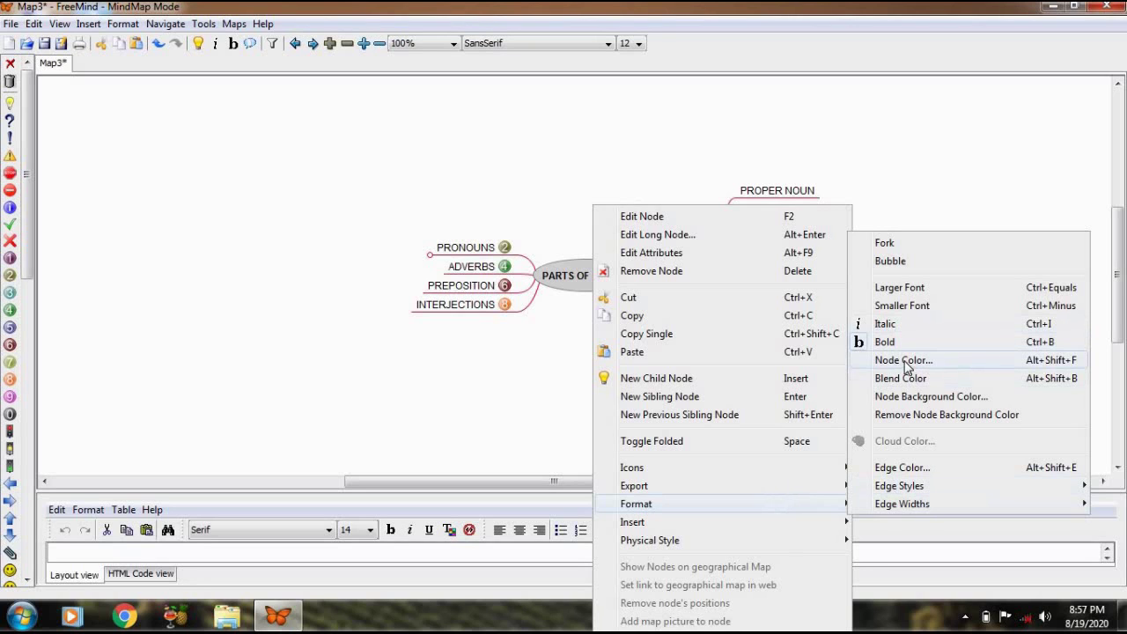
{"action": "left_click", "coordinate": [904, 361]}
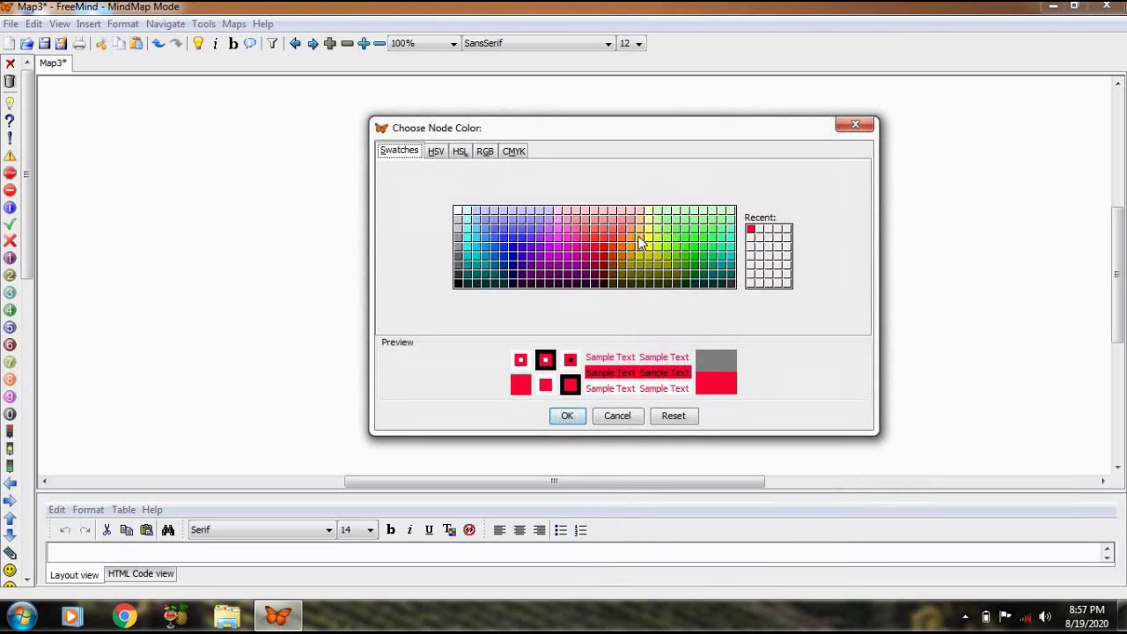
{"action": "left_click", "coordinate": [649, 238]}
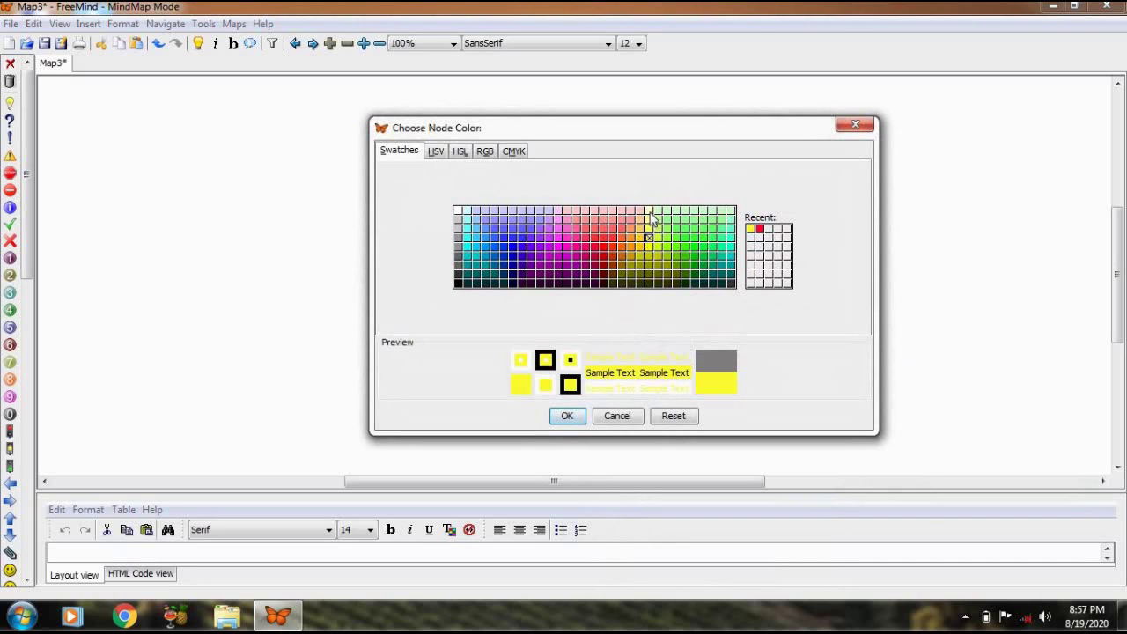
{"action": "left_click", "coordinate": [649, 211]}
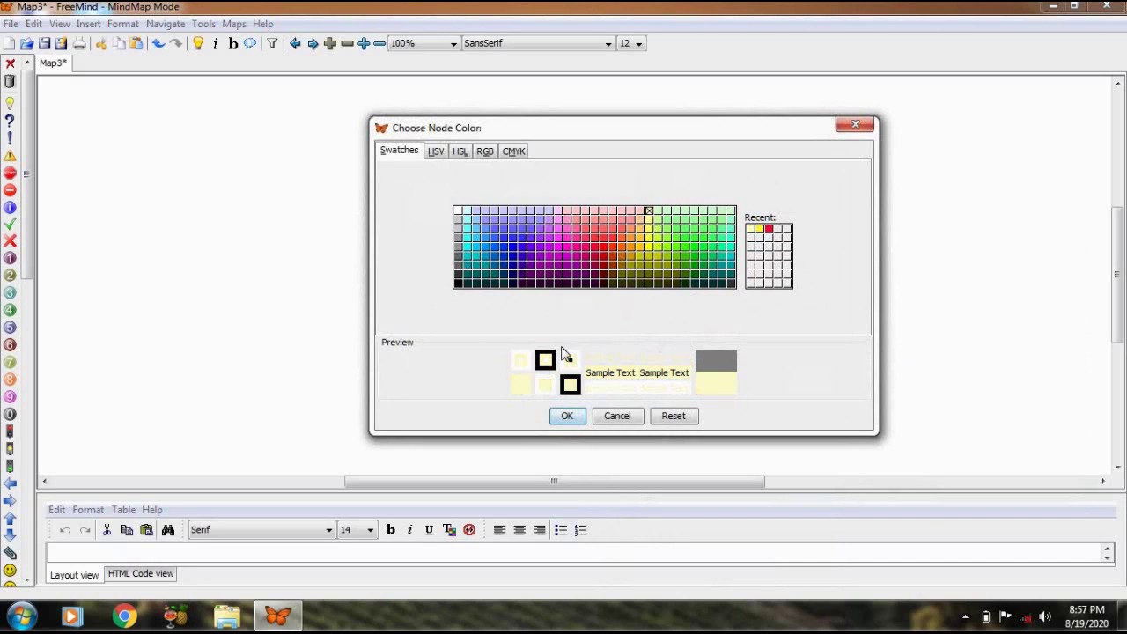
{"action": "left_click", "coordinate": [567, 418]}
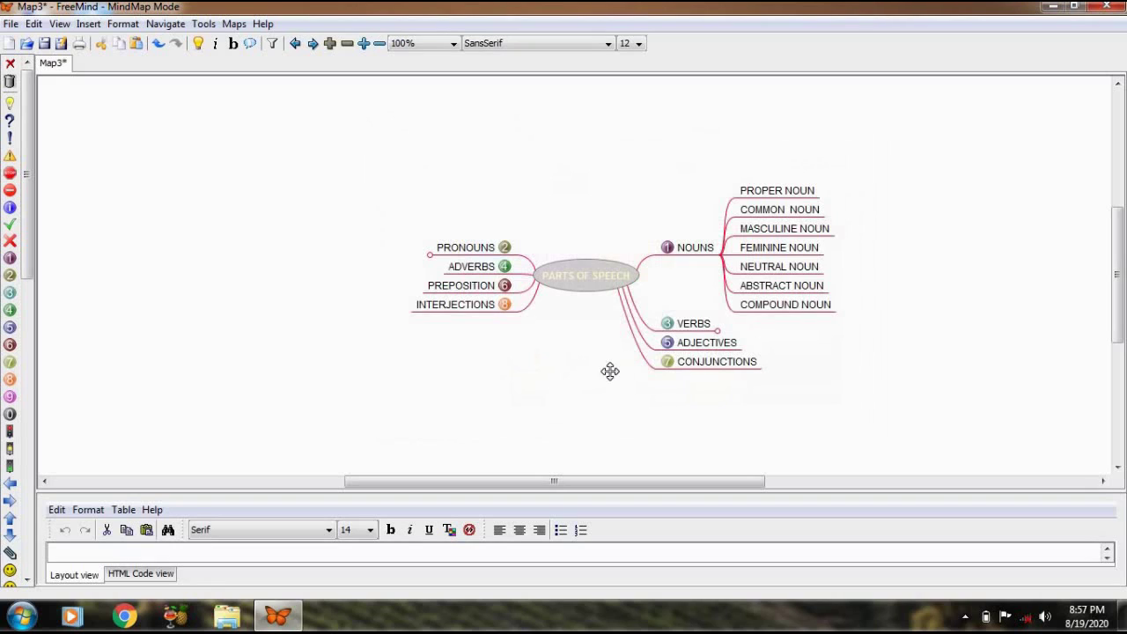
{"action": "left_click", "coordinate": [677, 350]}
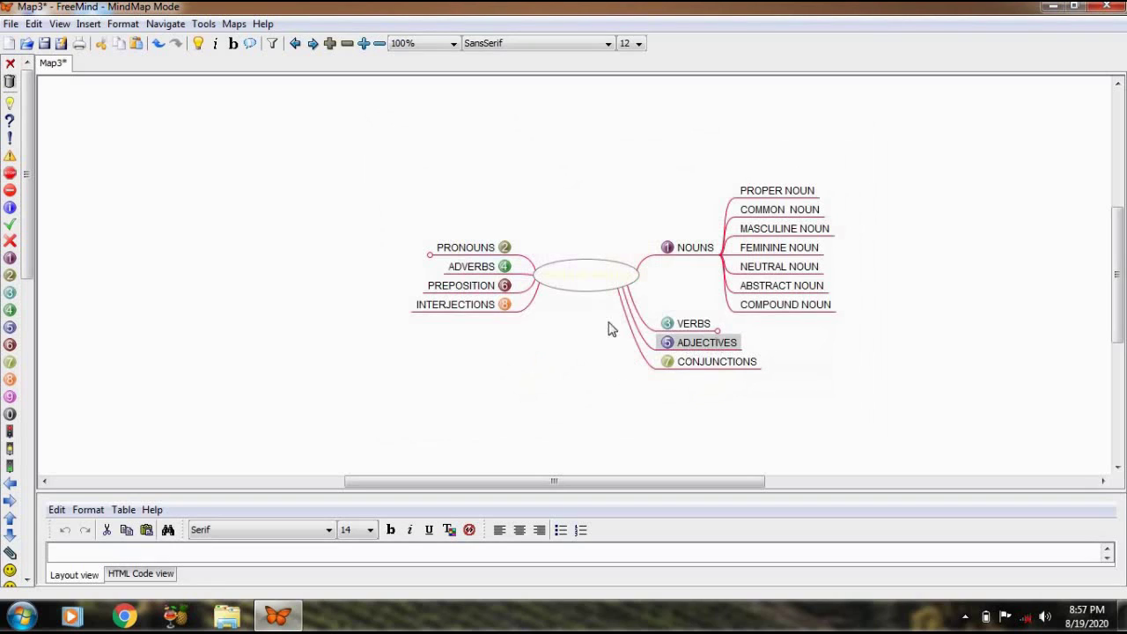
Set the background color of the PARTS OF SPEECH node to a dark purple swatch.
{"action": "left_click", "coordinate": [580, 277]}
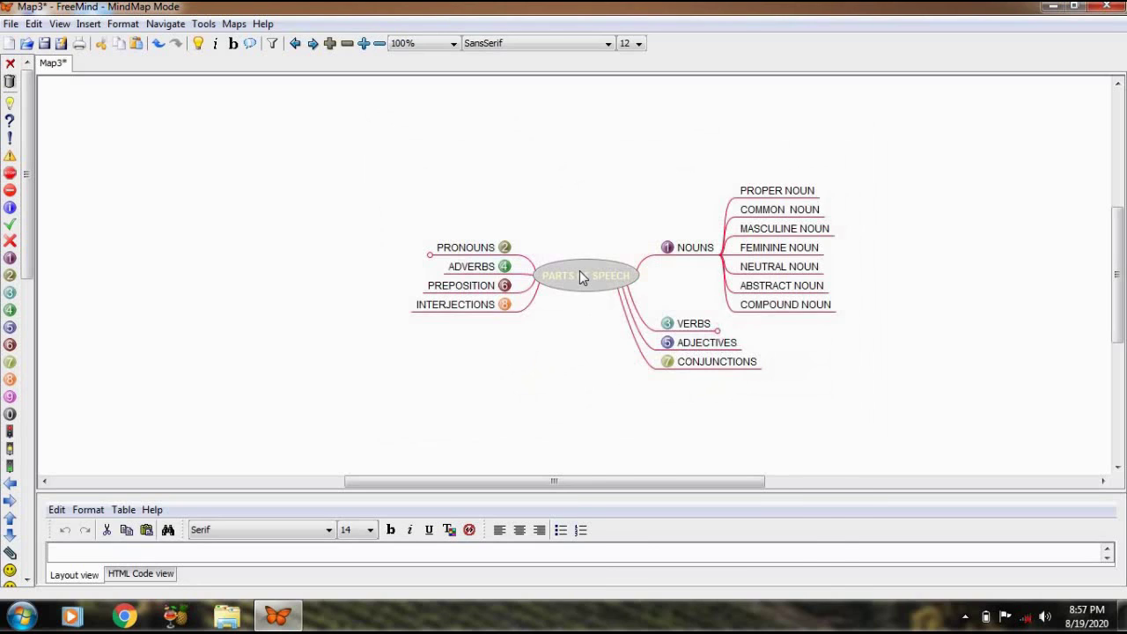
{"action": "right_click", "coordinate": [580, 275]}
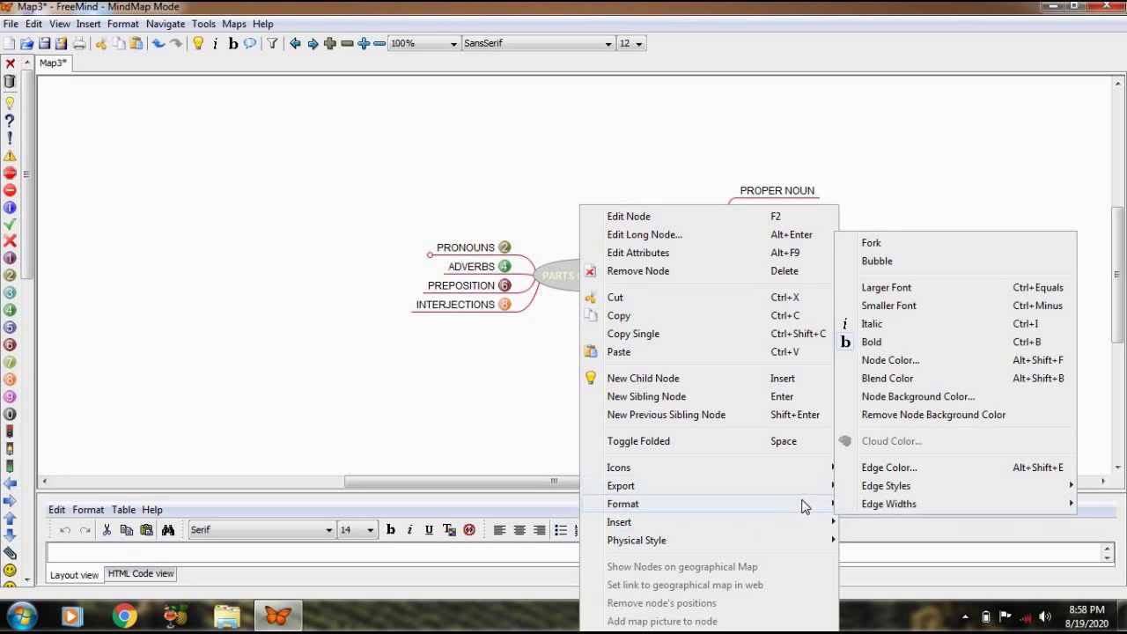
{"action": "mouse_move", "coordinate": [885, 489]}
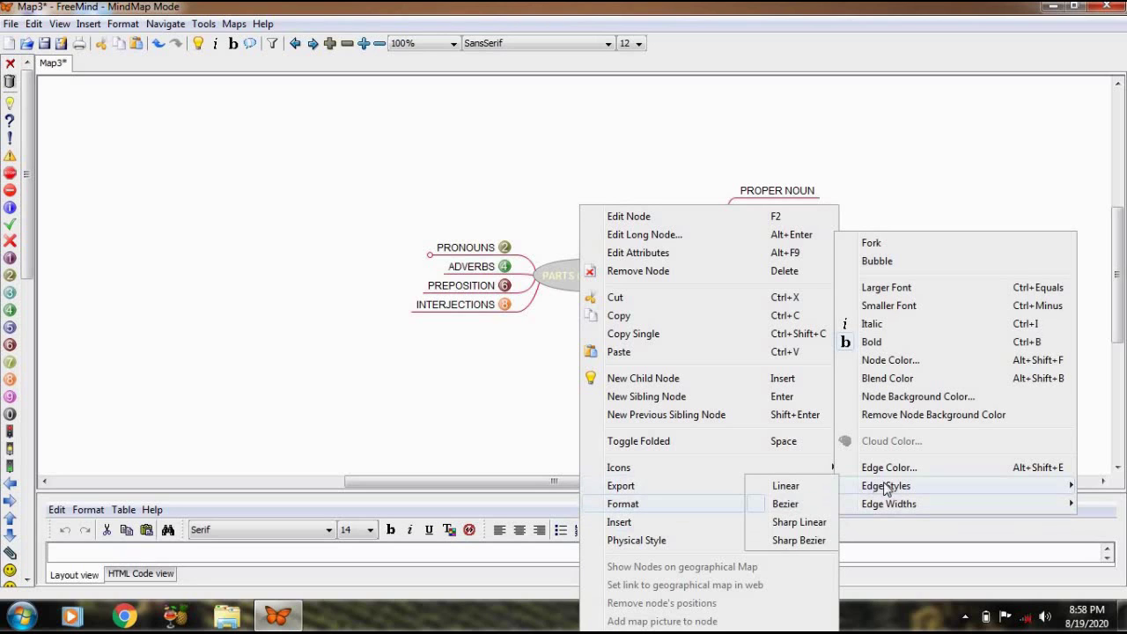
{"action": "left_click", "coordinate": [896, 401]}
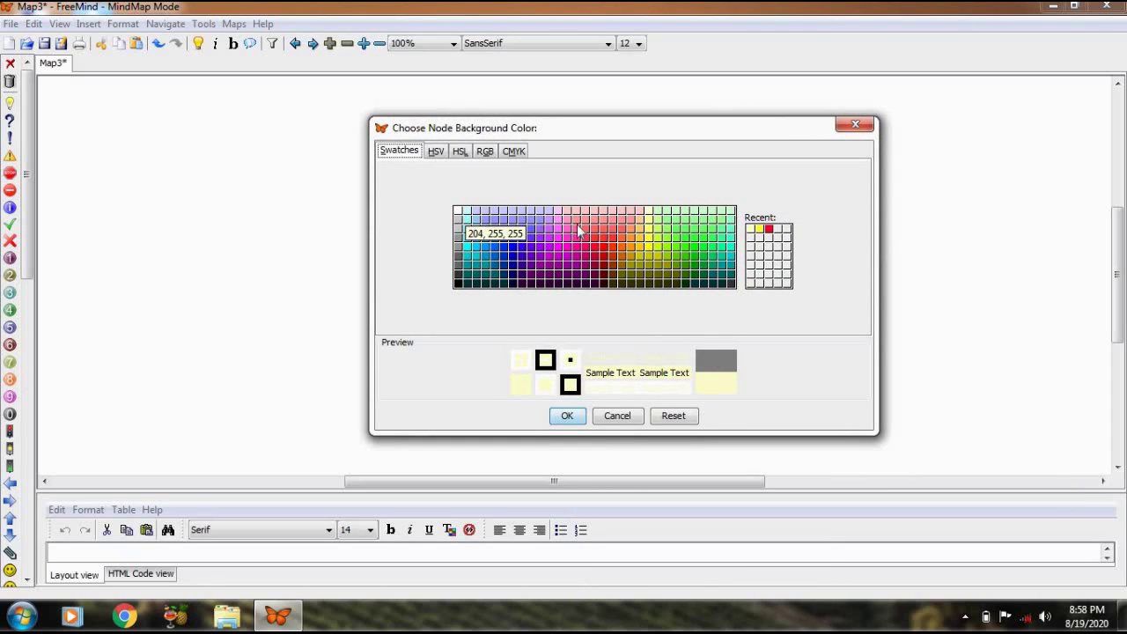
{"action": "left_click", "coordinate": [531, 265]}
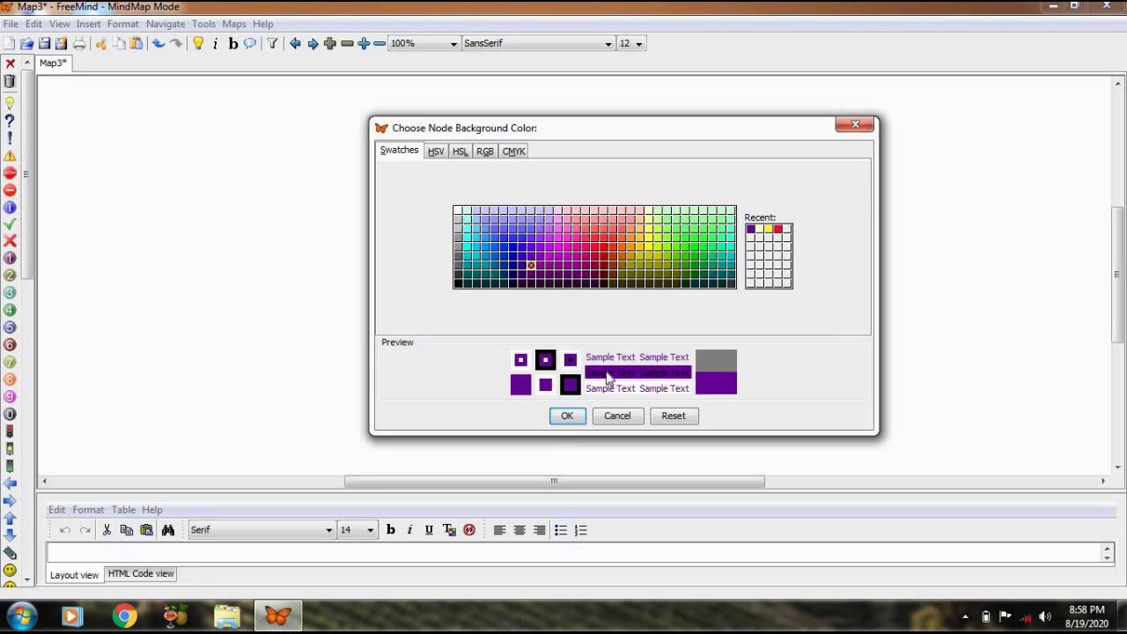
{"action": "left_click", "coordinate": [568, 415]}
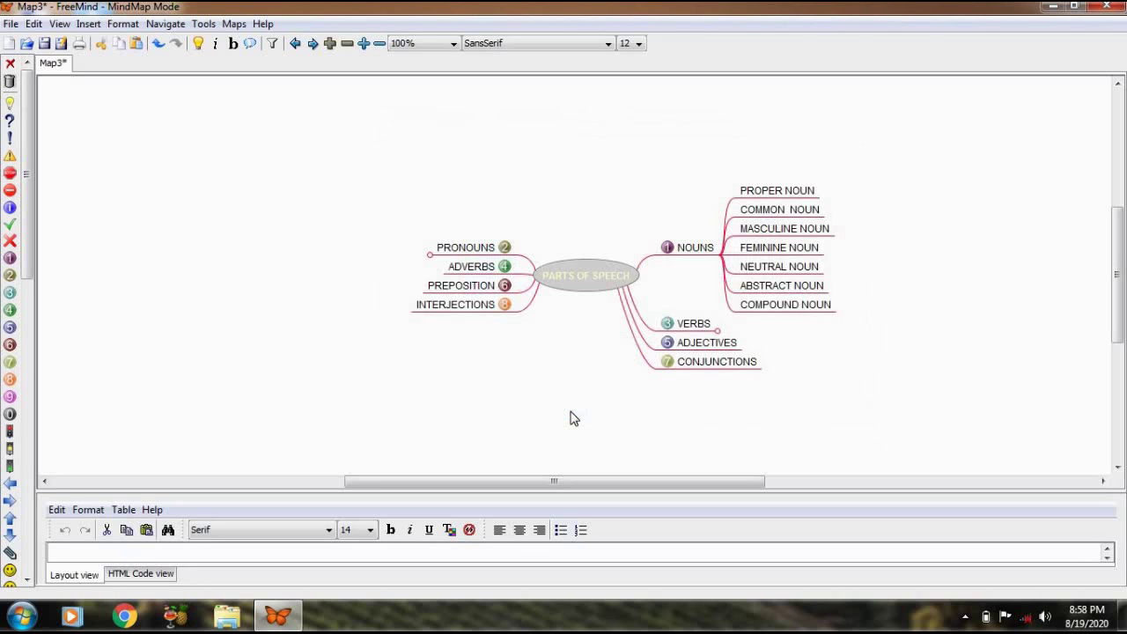
{"action": "left_click", "coordinate": [690, 366]}
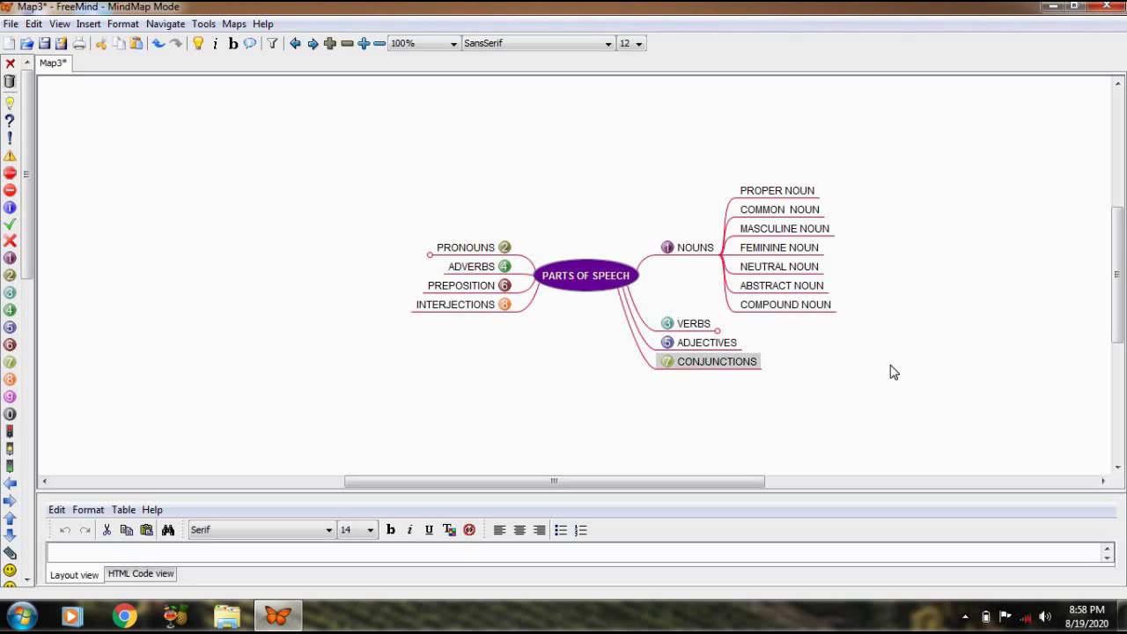
{"action": "left_click", "coordinate": [45, 44]}
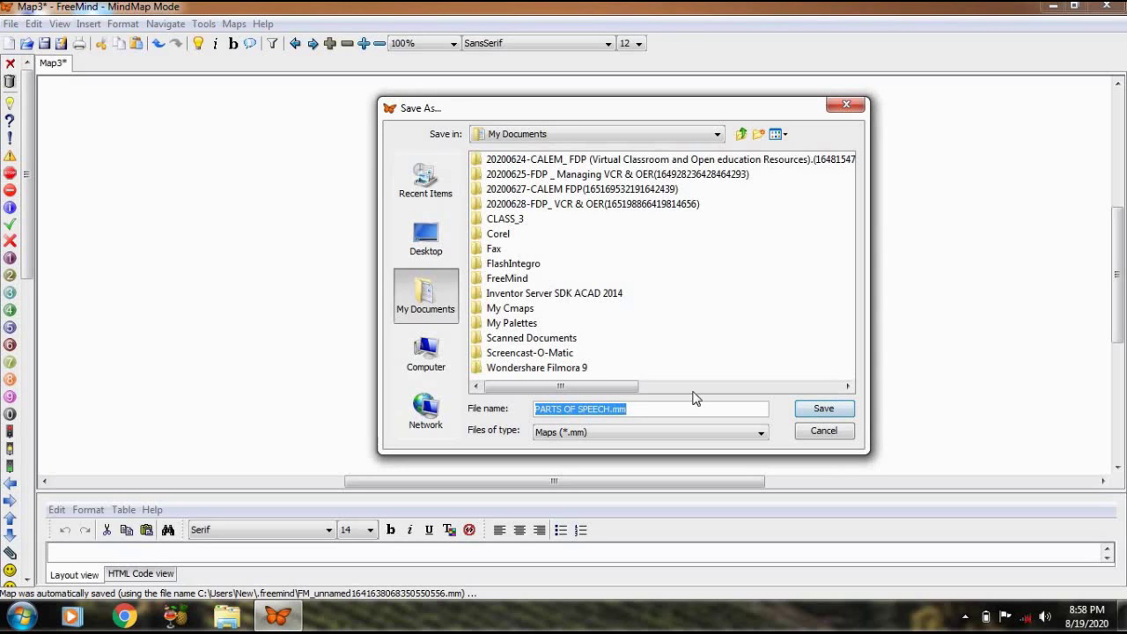
{"action": "left_click", "coordinate": [834, 437]}
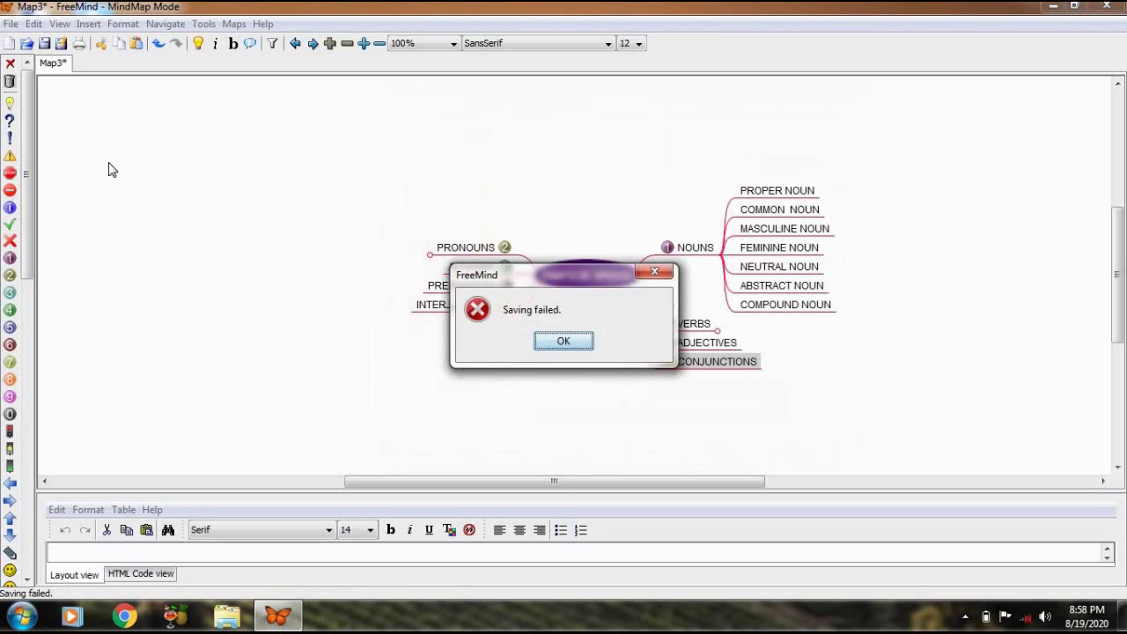
{"action": "left_click", "coordinate": [556, 342]}
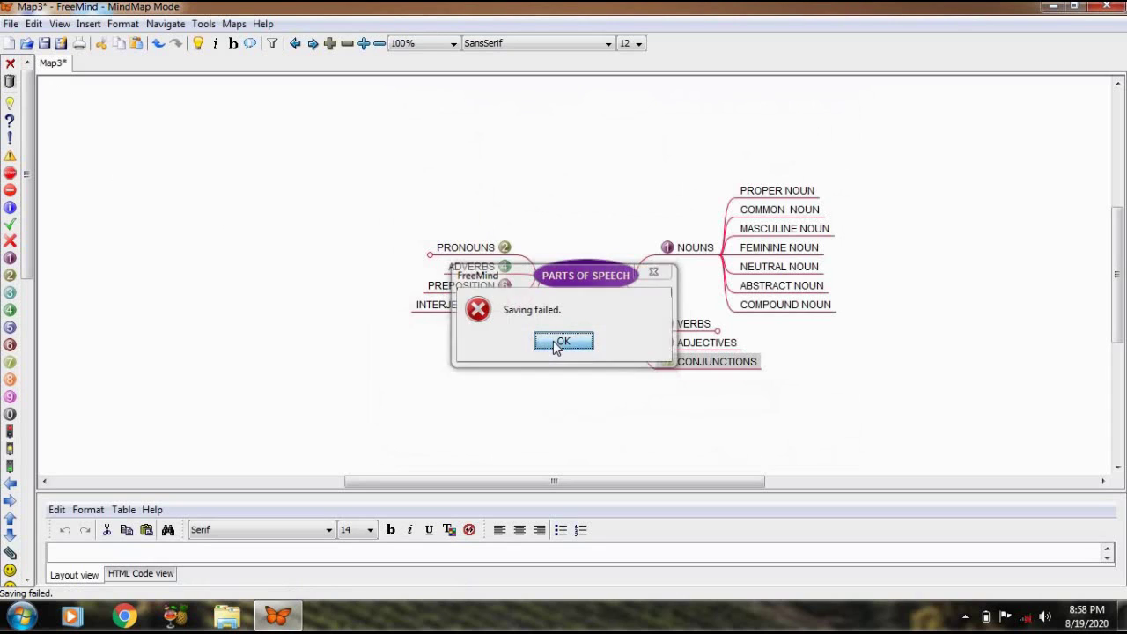
Save the map as PARTS OF SPEECH.mm in the FreeMind folder of My Documents.
{"action": "left_click", "coordinate": [11, 24]}
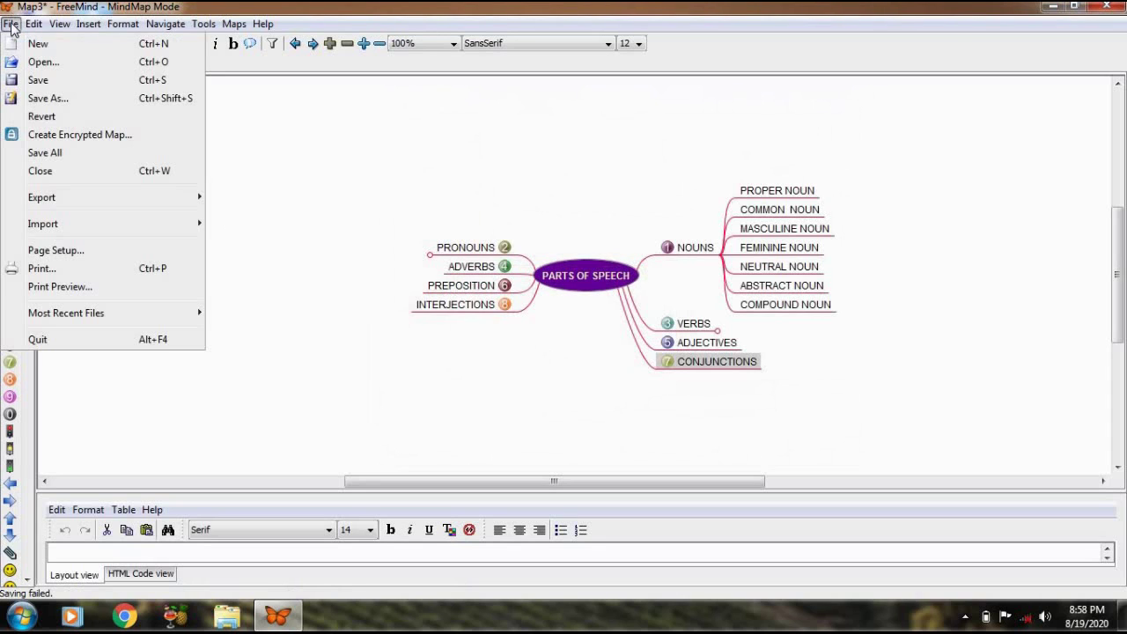
{"action": "left_click", "coordinate": [40, 82]}
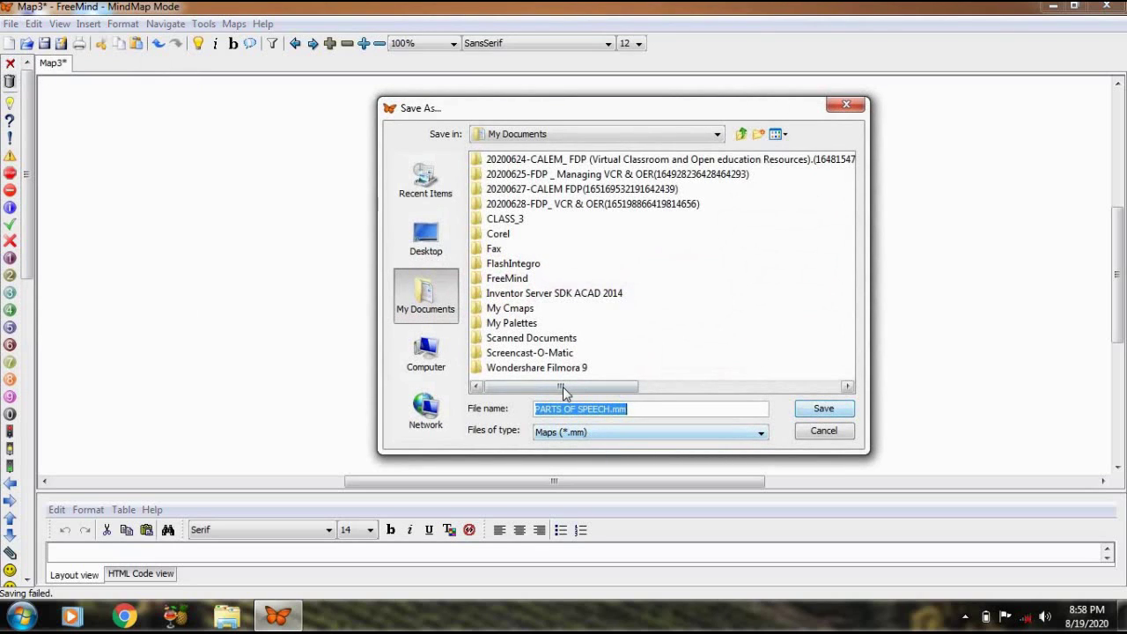
{"action": "double_click", "coordinate": [510, 279]}
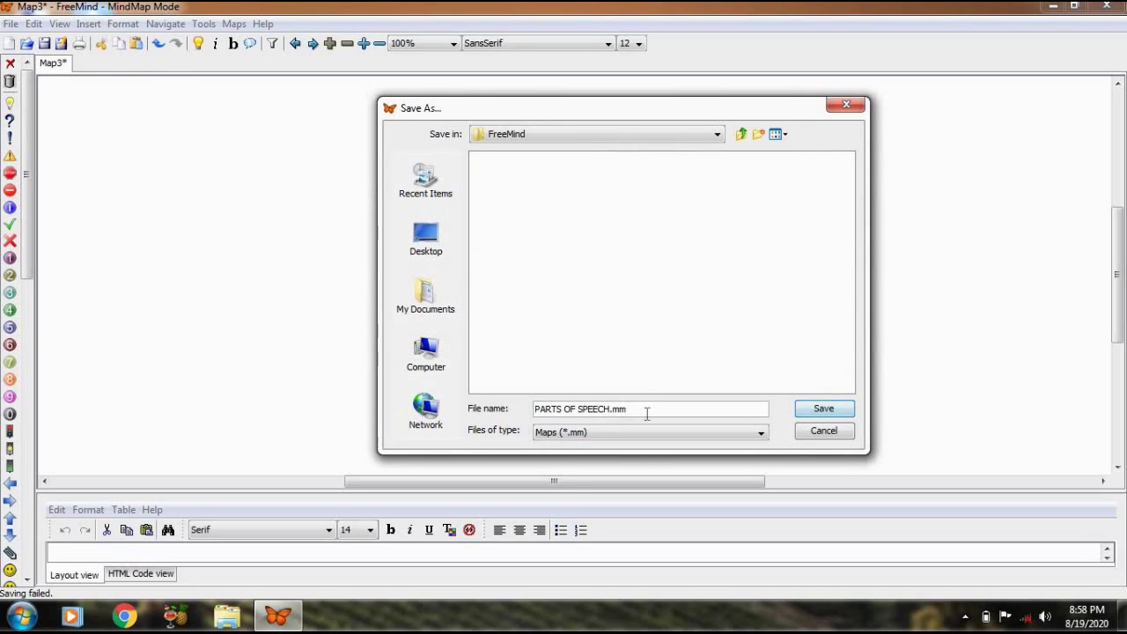
{"action": "left_click", "coordinate": [837, 410]}
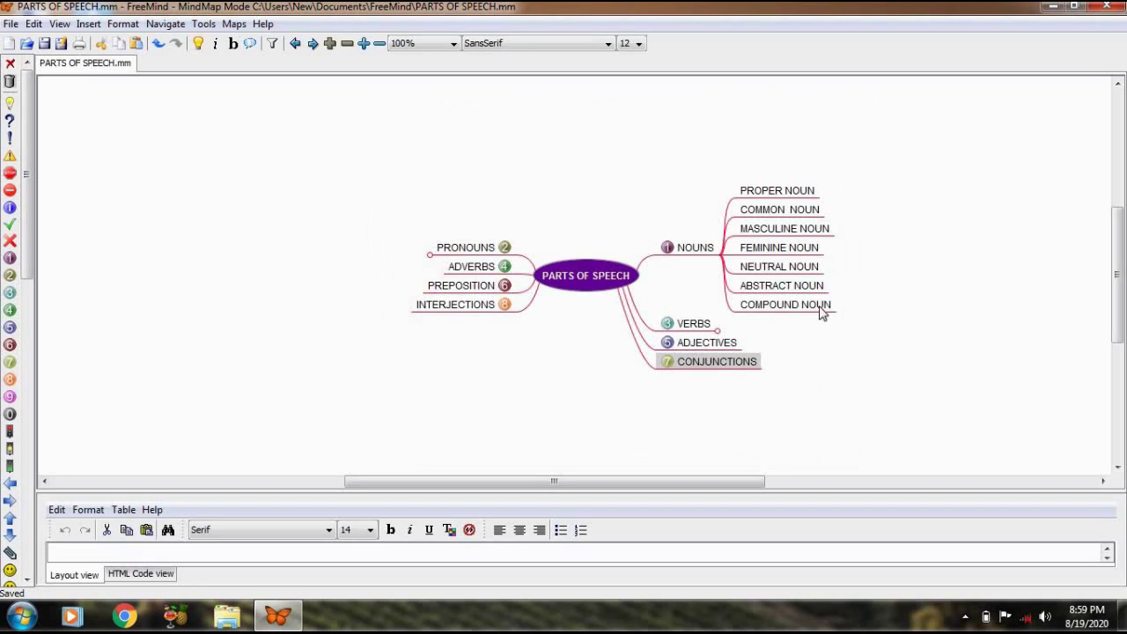
Add a smiley icon to the PROPER NOUN node and a music note icon to the ABSTRACT NOUN node.
{"action": "left_click", "coordinate": [778, 190]}
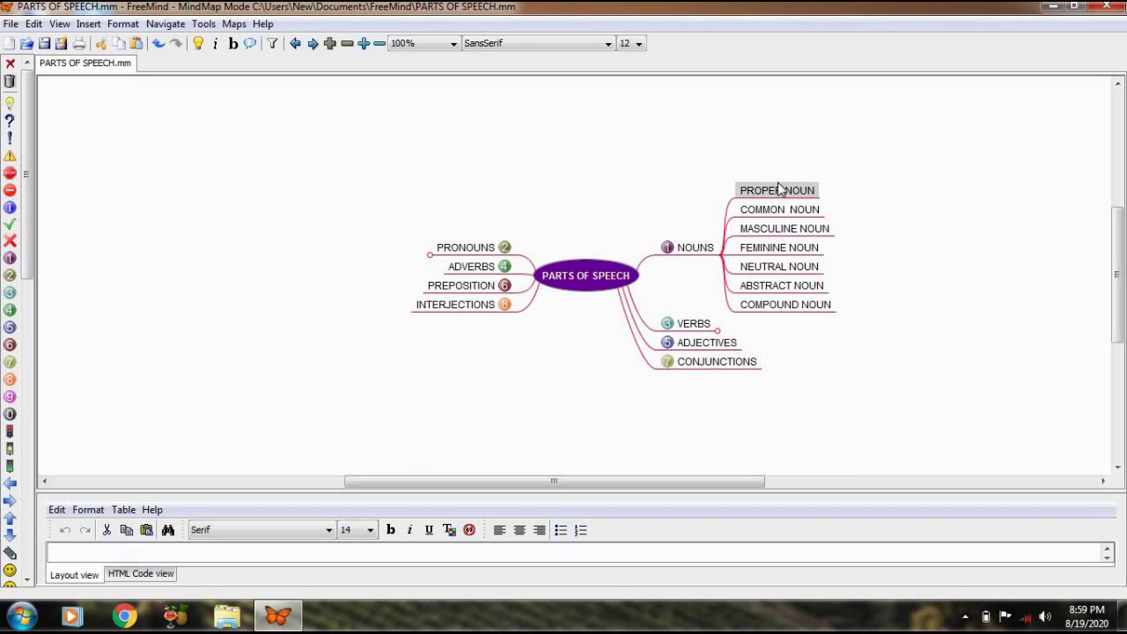
{"action": "left_click", "coordinate": [9, 570]}
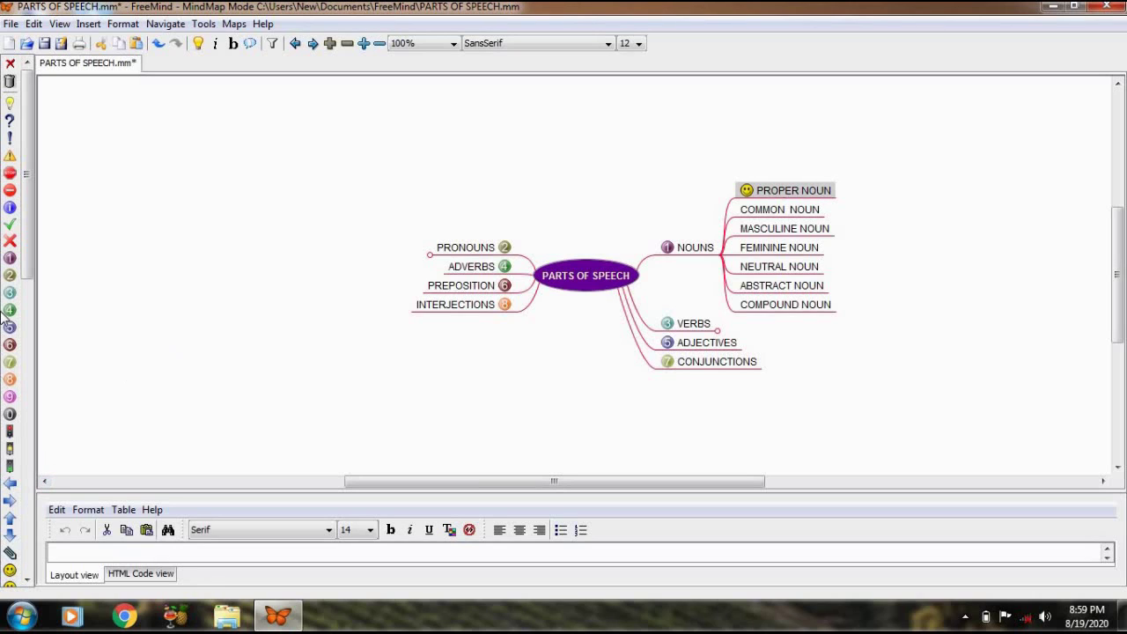
{"action": "left_click_drag", "start_coordinate": [26, 213], "coordinate": [35, 372]}
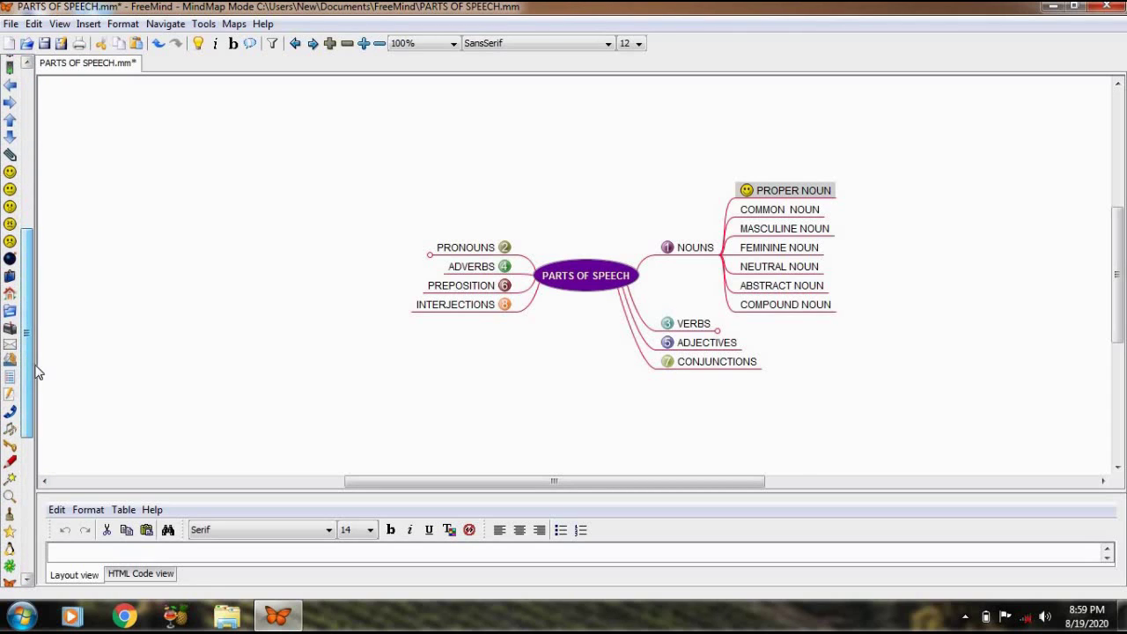
{"action": "left_click", "coordinate": [775, 289]}
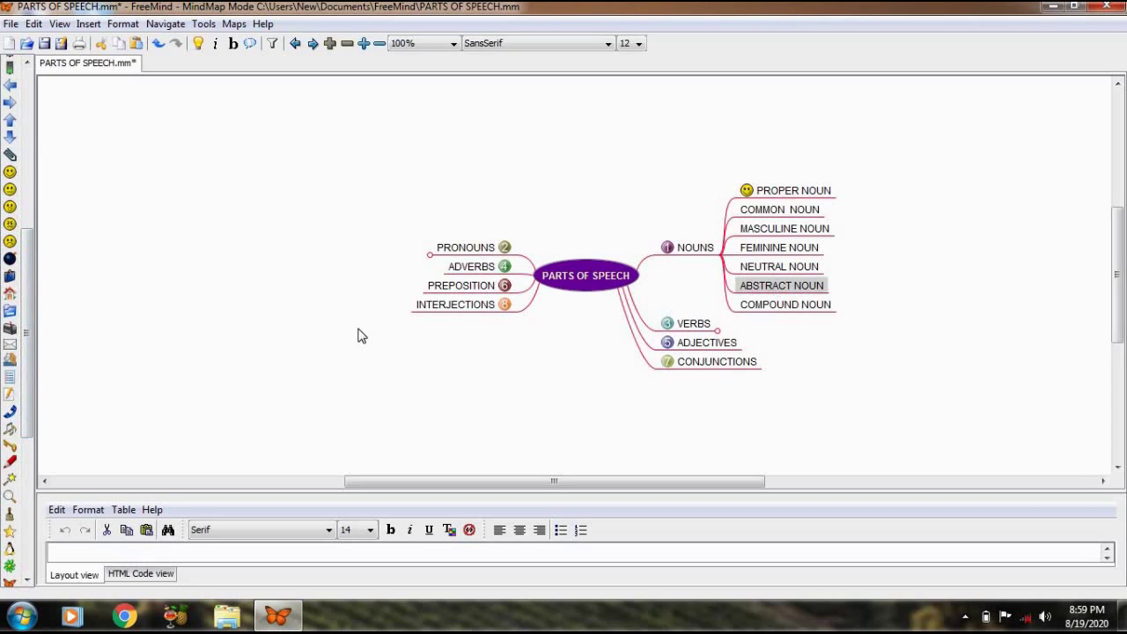
{"action": "left_click", "coordinate": [11, 430]}
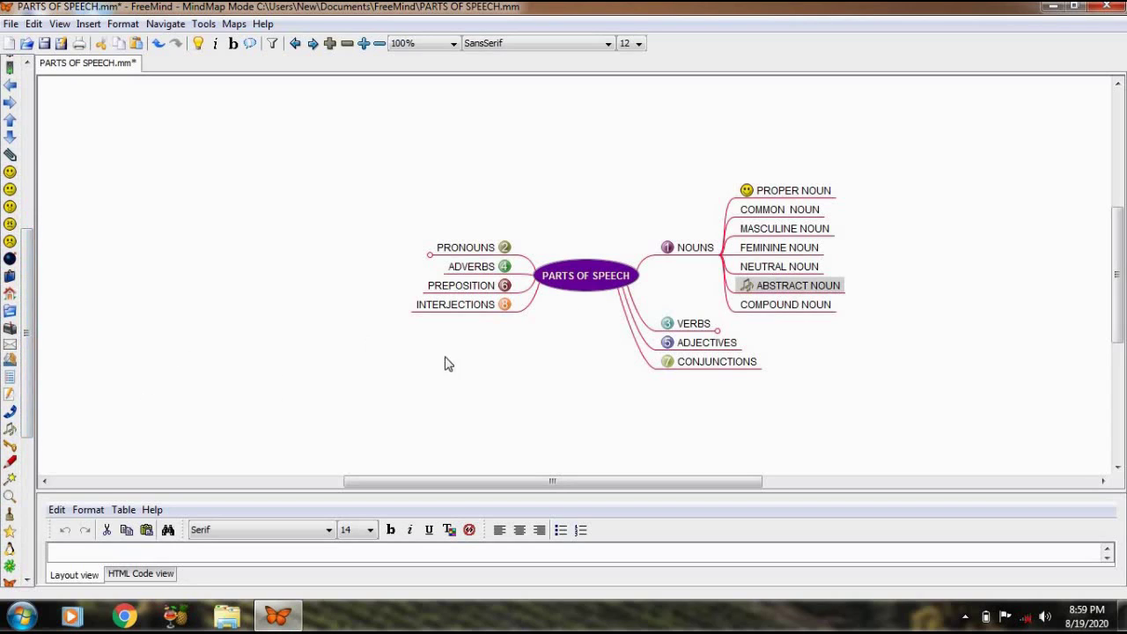